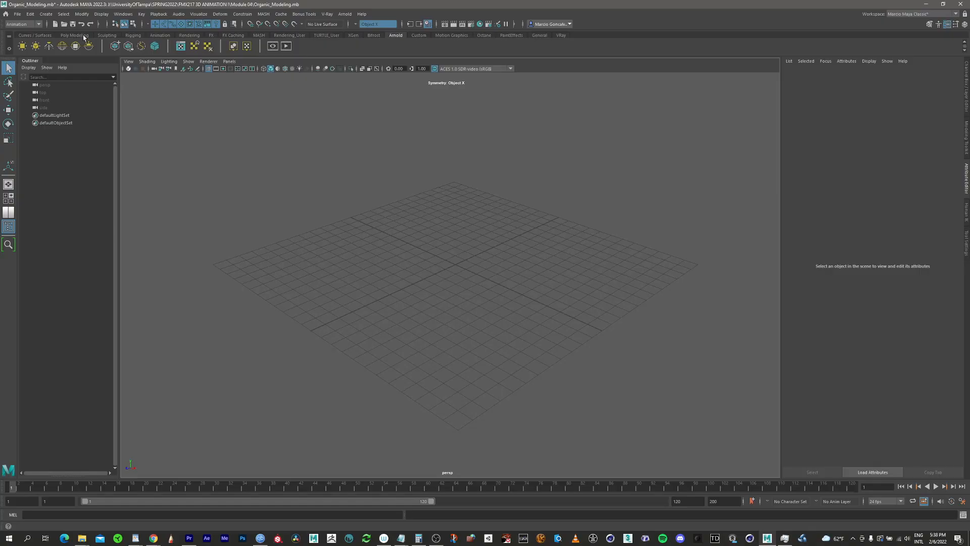
- Create a polygon cube, raise it to about 0.57 in Y, and show the Modeling Toolkit
left_click(75, 36)
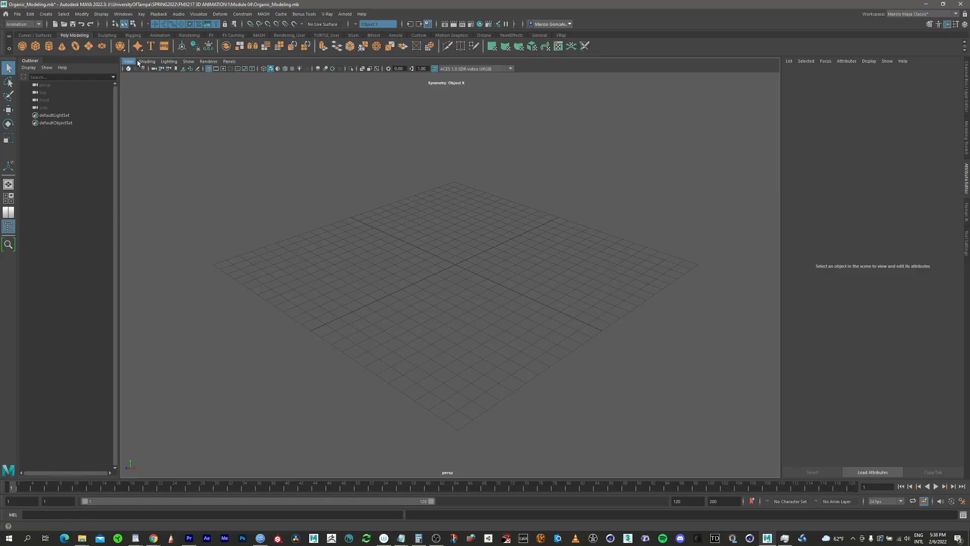
left_click(35, 45)
scroll(570, 229, "up", 3)
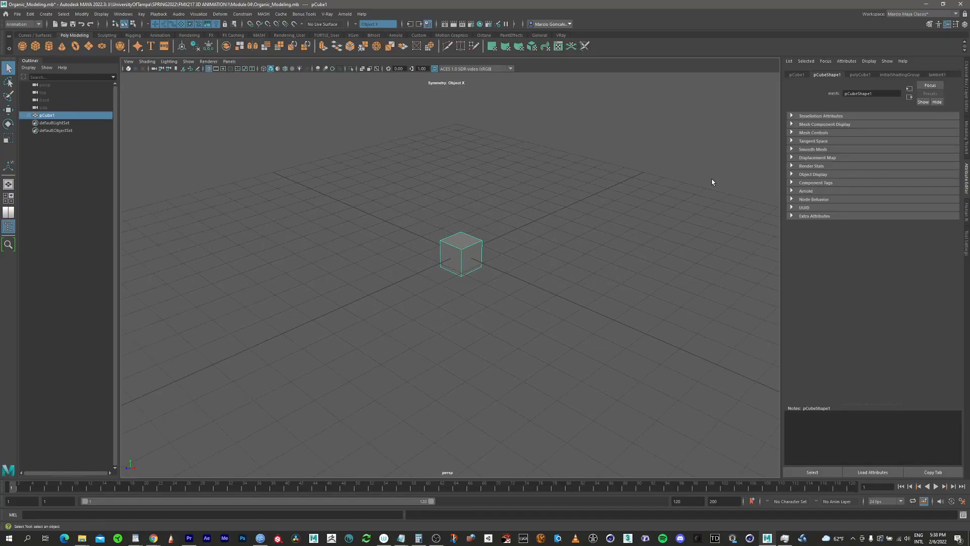
key("w")
left_click_drag(460, 221, 461, 201)
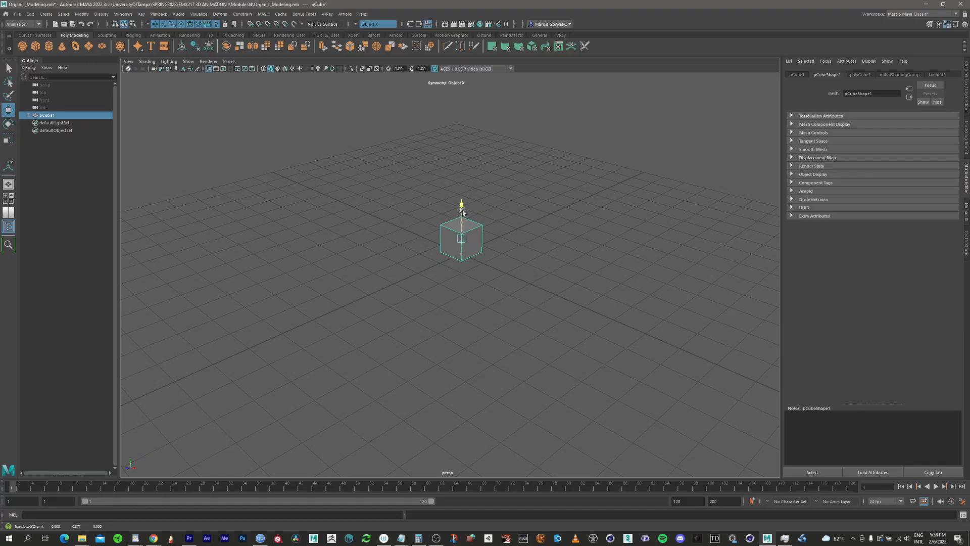
scroll(440, 238, "up", 3)
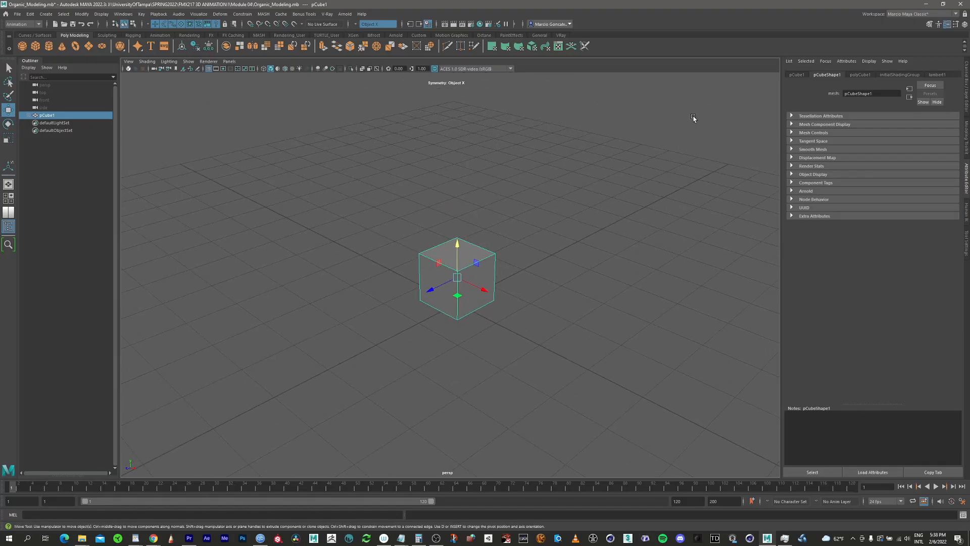
left_click(930, 24)
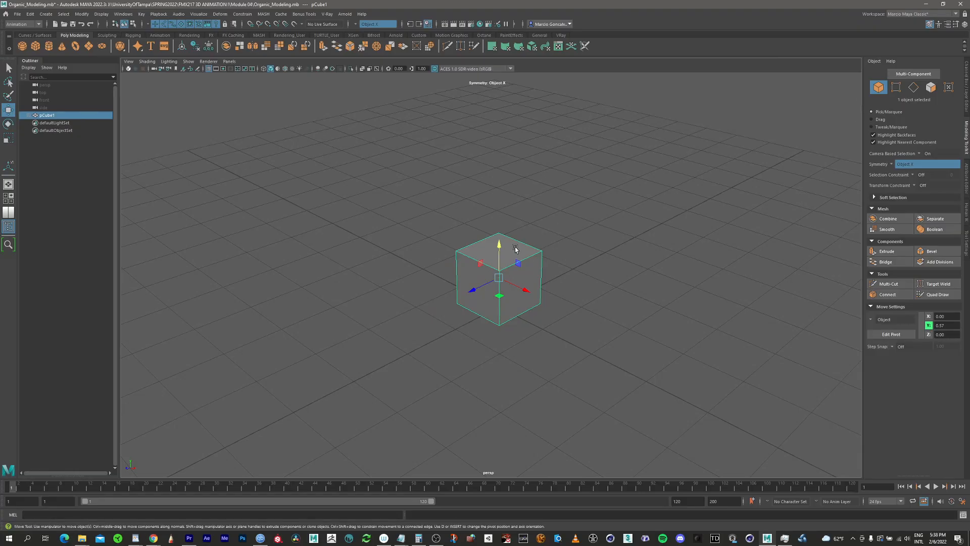
- Extrude the cube's top face upward twice, then extrude the uppermost block's side faces outward twice with Object X symmetry
mouse_move(515, 248)
right_mouse_down()
mouse_move(539, 259)
mouse_move(523, 268)
mouse_move(500, 251)
right_mouse_up()
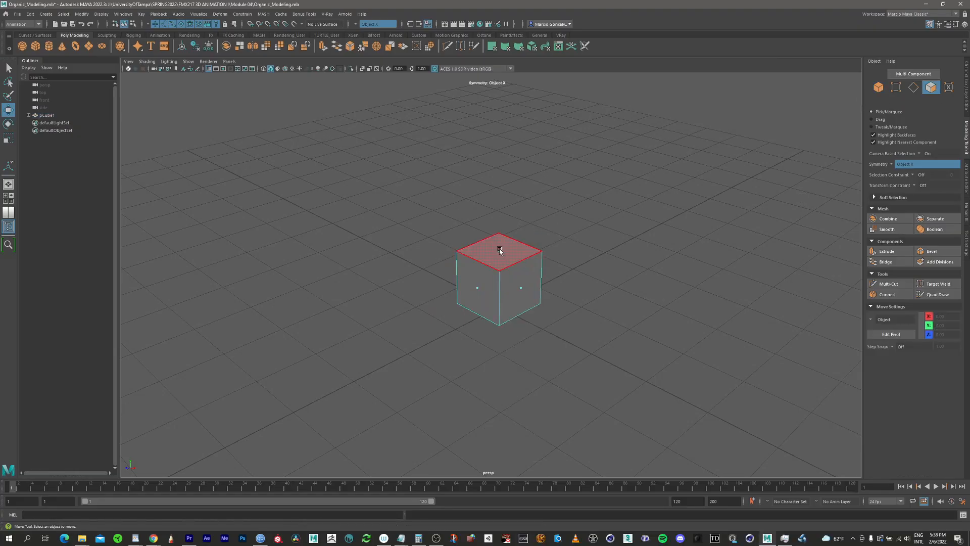
left_click(500, 252)
left_click_drag(499, 217, 500, 117, "shift")
left_click(526, 178)
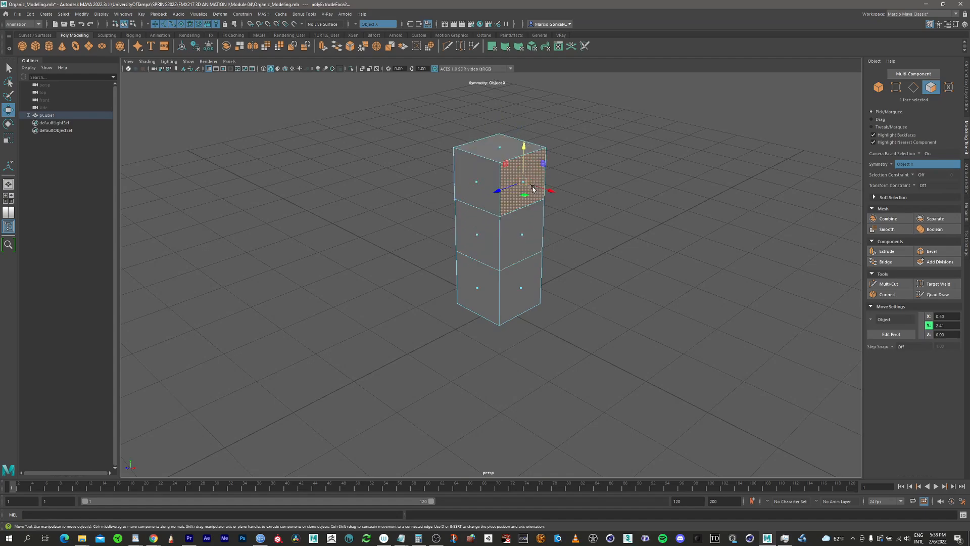
left_click_drag(549, 191, 643, 219, "shift")
- Extrude the top faces at both arm ends upward twice to form two vertical posts
left_click(595, 177)
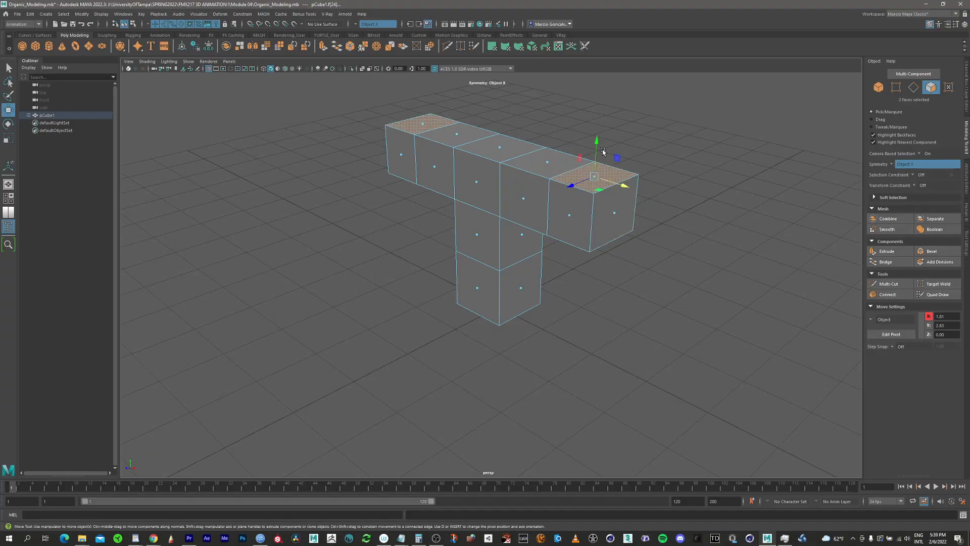
left_click_drag(597, 135, 603, 87, "shift")
middle_click_drag(585, 179, 582, 277, "alt")
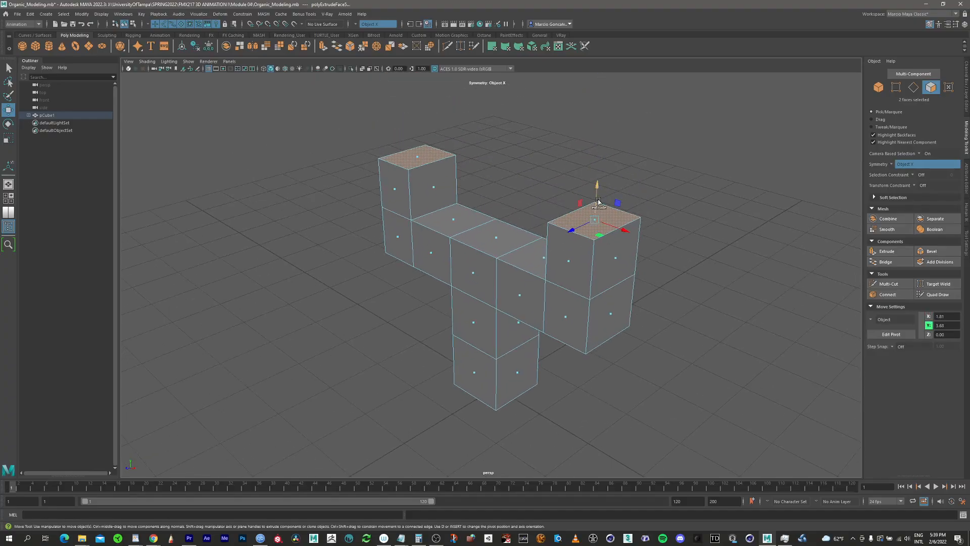
left_click_drag(601, 191, 603, 153, "shift")
mouse_move(570, 275)
left_mouse_down("alt")
mouse_move(628, 268)
mouse_move(573, 270)
left_mouse_up("alt")
left_click_drag(581, 233, 597, 274, "alt")
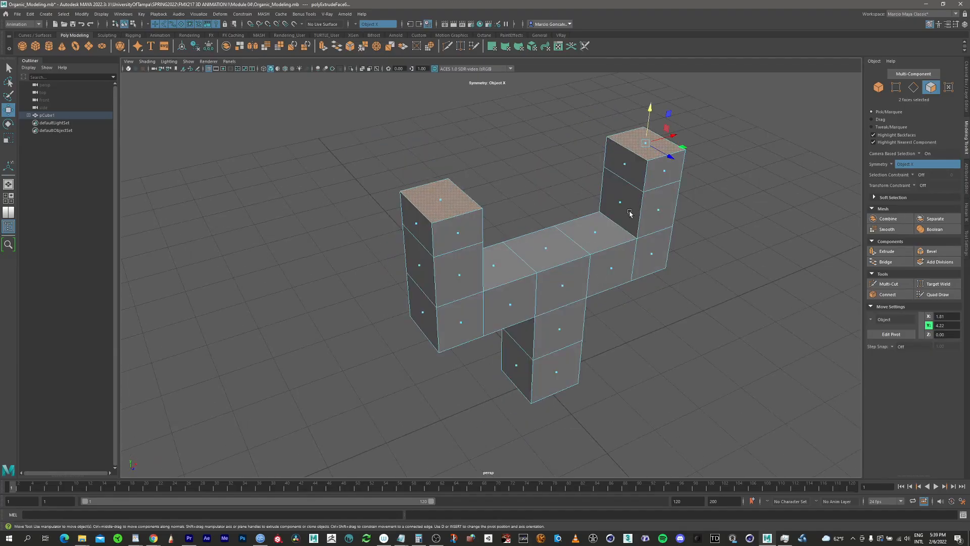
- Save the scene and look over the extruded shape from both sides
key("ctrl+s")
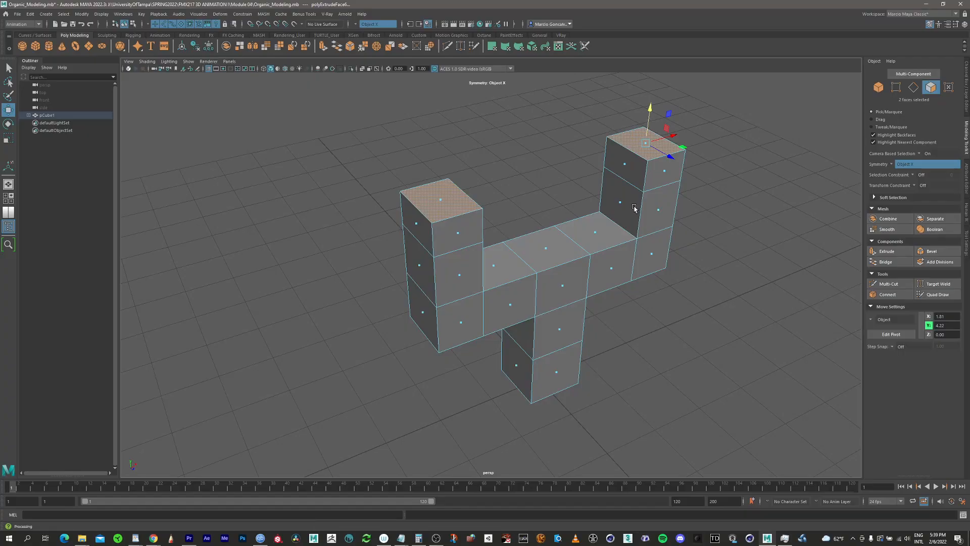
middle_click_drag(634, 209, 550, 237, "alt")
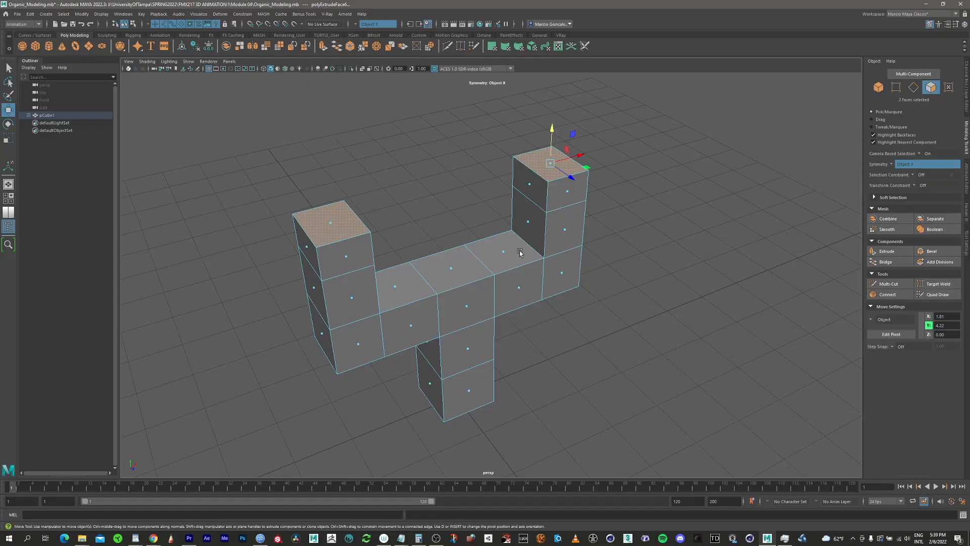
left_click_drag(525, 266, 501, 267, "alt")
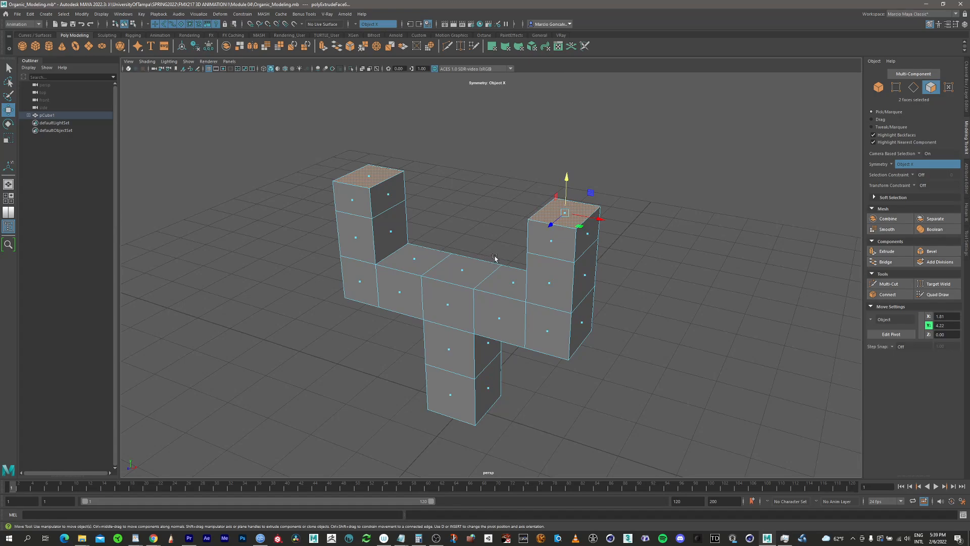
left_click_drag(510, 286, 548, 281, "alt")
- Undo all the extrusions back to the original cube
key("ctrl+z")
key("ctrl+z")
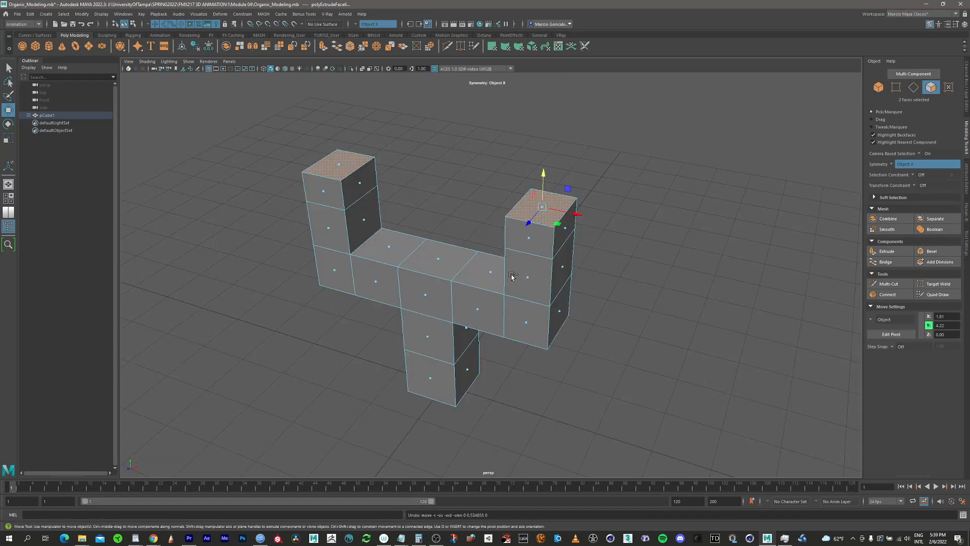
key("ctrl+z")
key("ctrl+z")
key("ctrl+z")
key("ctrl+z")
key("ctrl+z")
key("ctrl+z")
key("ctrl+z")
key("ctrl+z")
key("ctrl+z")
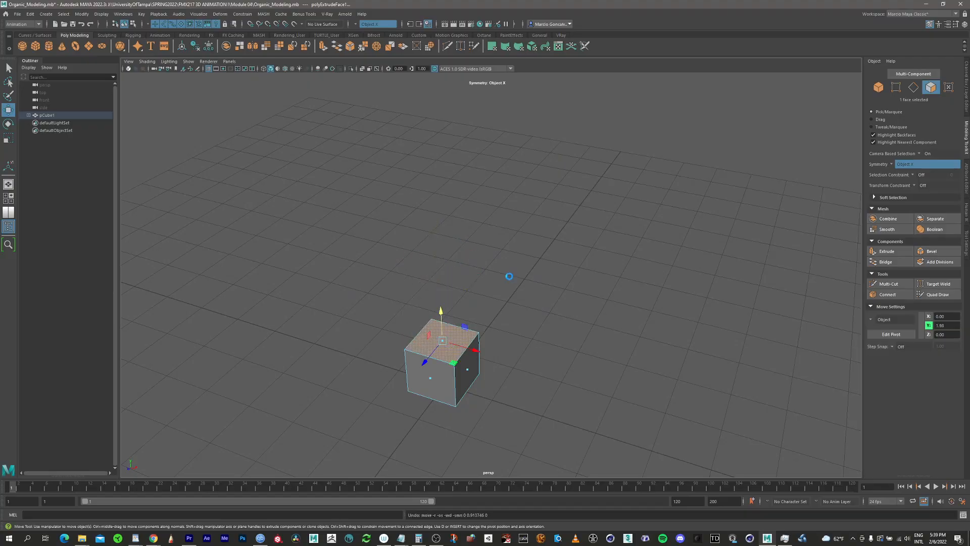
left_click_drag(468, 287, 525, 268, "alt")
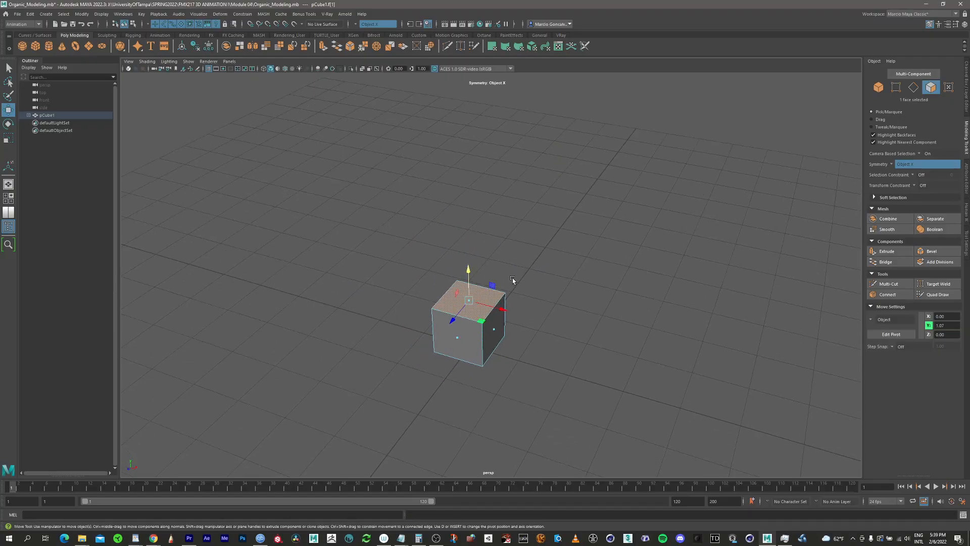
- Return the cube to Object Mode and frame it closer in the perspective view
right_click(492, 332)
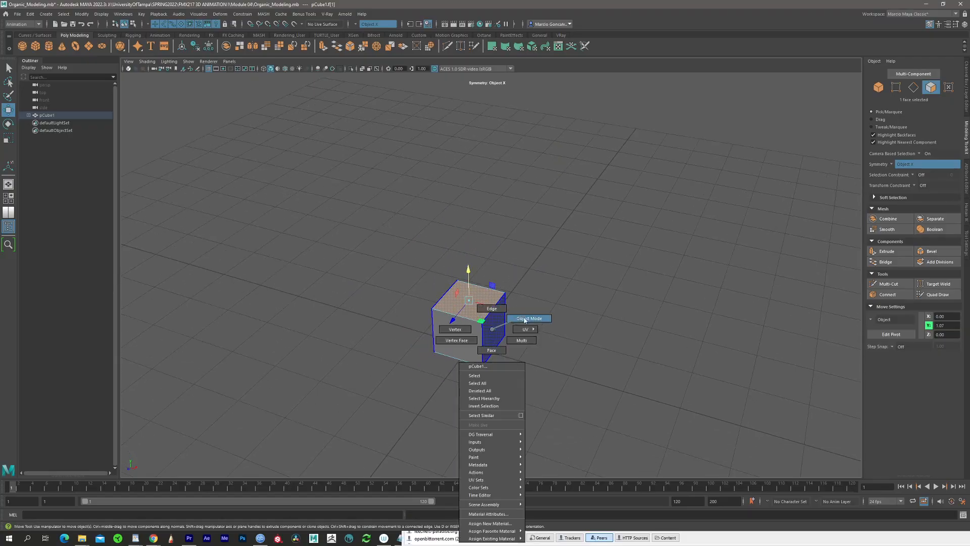
right_click_drag(525, 320, 523, 321)
middle_click_drag(491, 308, 501, 281, "alt")
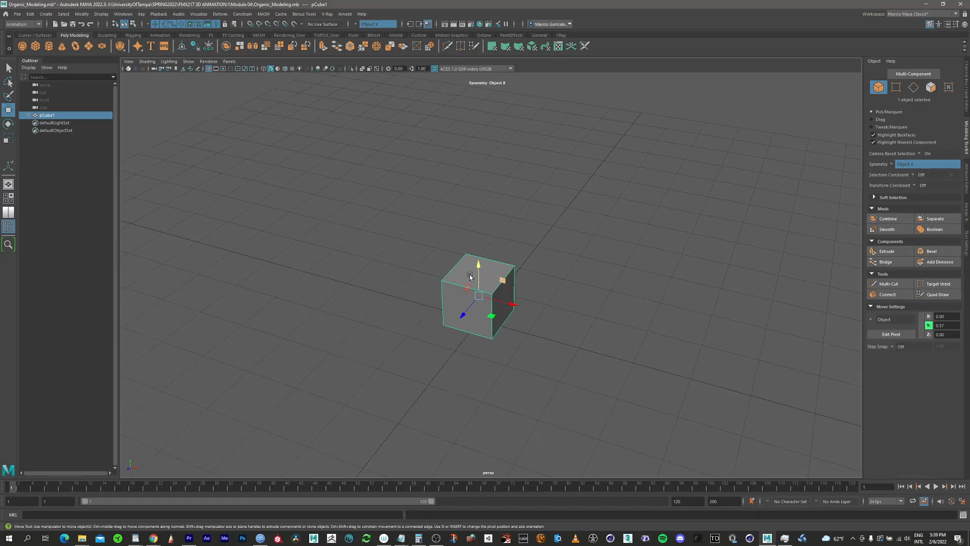
right_click_drag(470, 276, 737, 238, "alt")
middle_click_drag(483, 262, 488, 246, "alt")
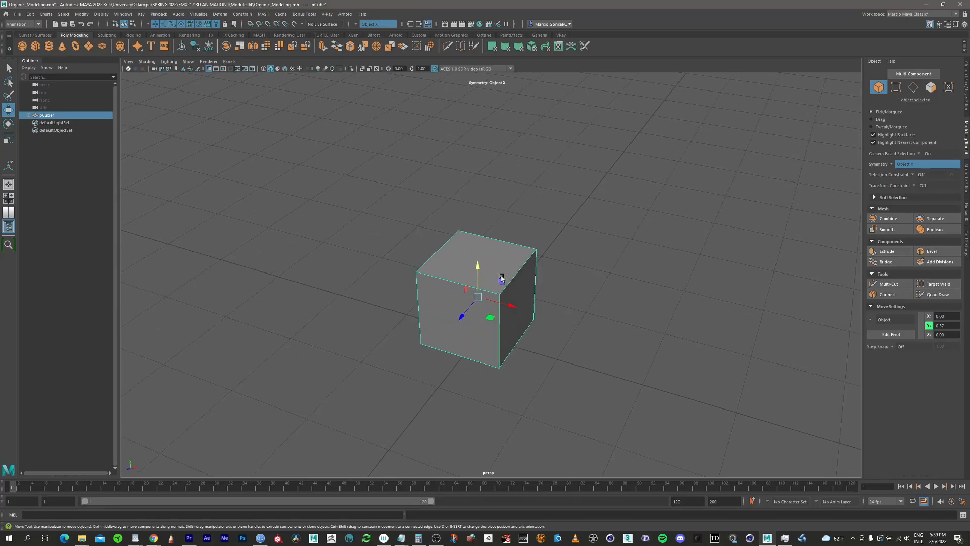
mouse_move(502, 277)
left_mouse_down("alt")
mouse_move(476, 276)
mouse_move(499, 271)
left_mouse_up("alt")
middle_click_drag(515, 263, 493, 254, "alt")
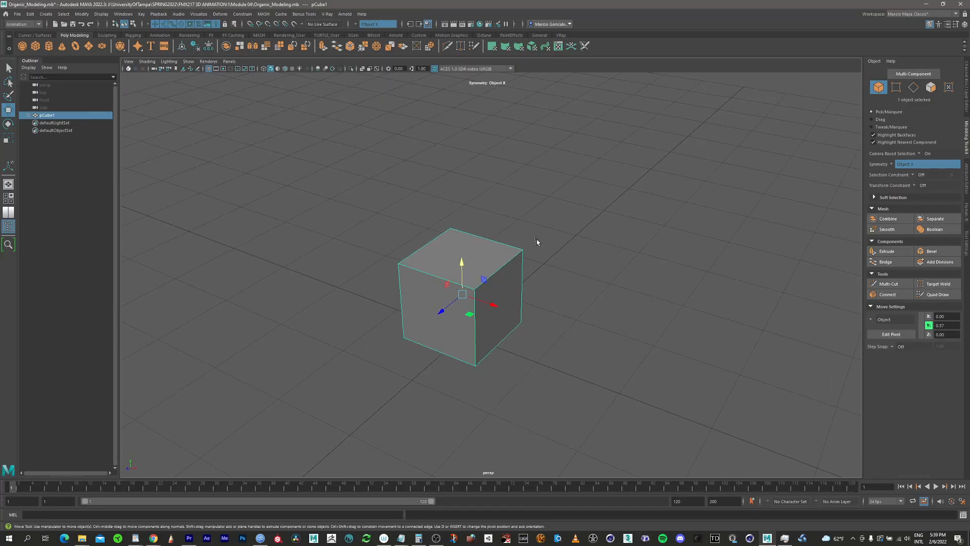
- Turn on wireframe on shaded display, check it with the cube deselected, and reselect the cube
left_click(537, 240)
left_click(471, 281)
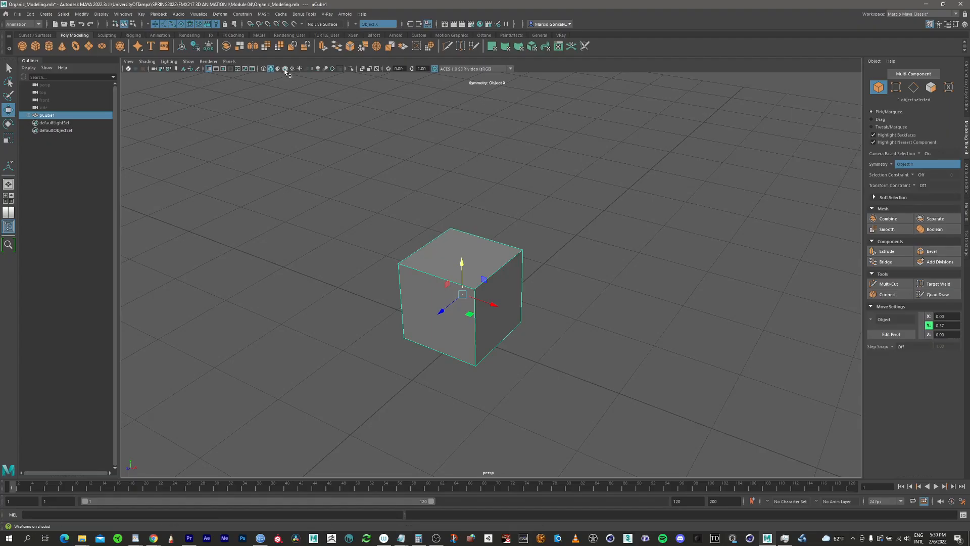
left_click(546, 246)
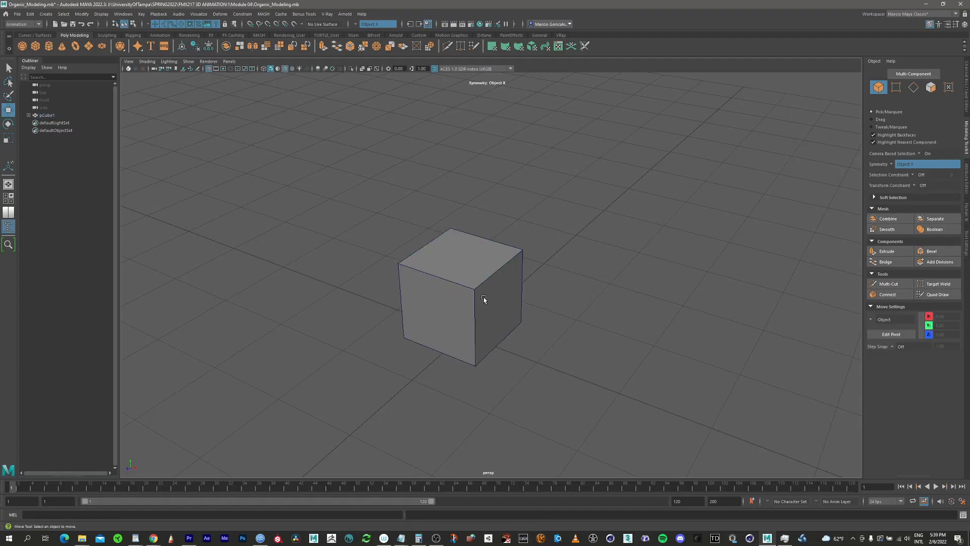
left_click_drag(483, 300, 511, 263, "alt")
left_click(511, 263)
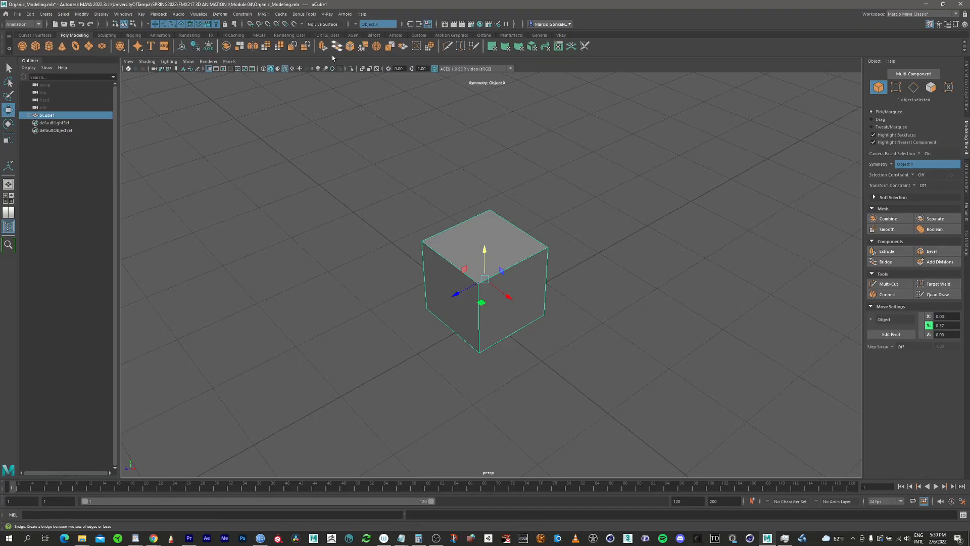
- Smooth the cube with one division and examine its new faces from several angles
left_click(269, 47)
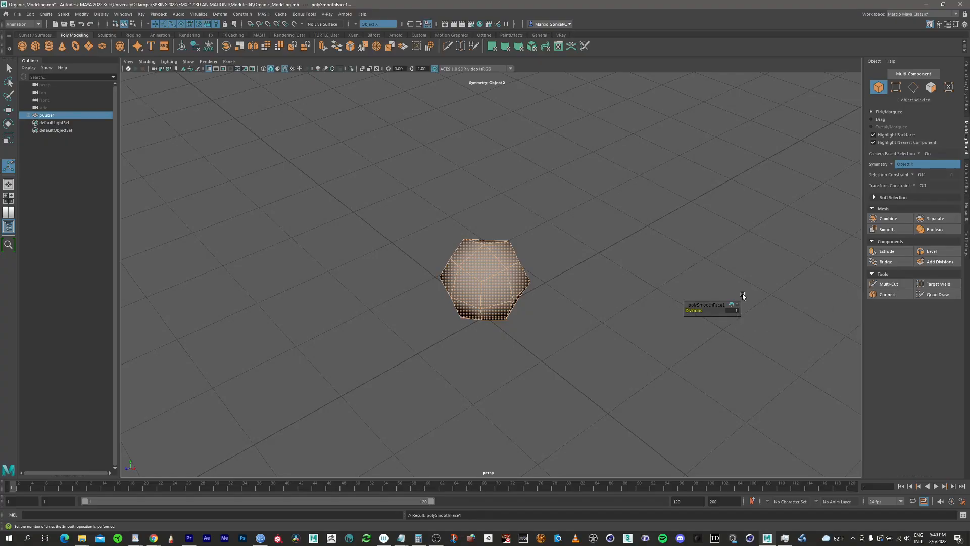
left_click_drag(480, 278, 457, 314, "alt")
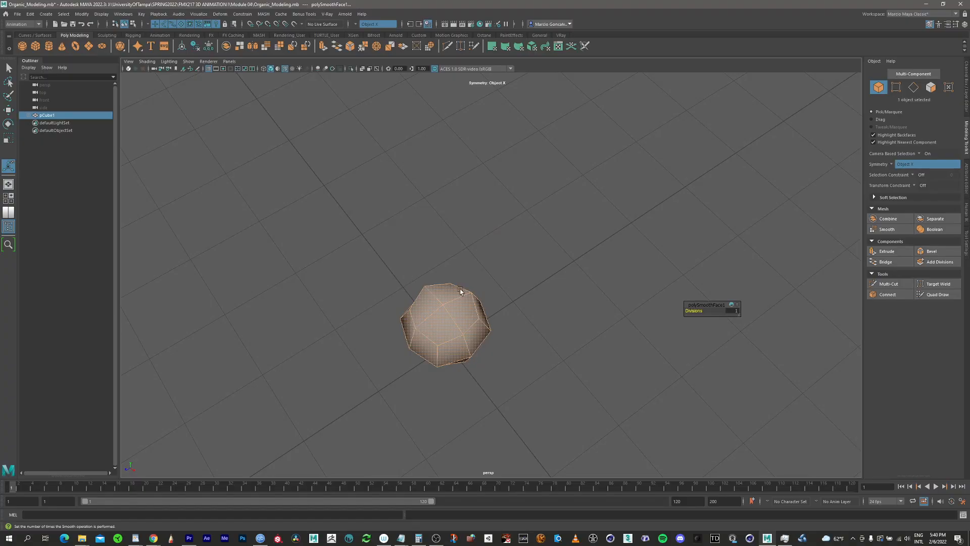
left_click_drag(453, 313, 456, 317, "alt")
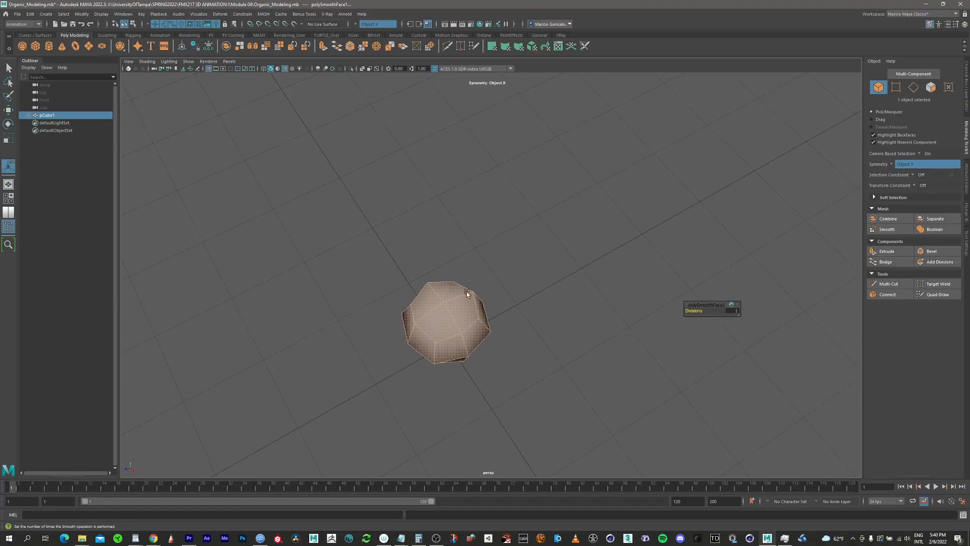
right_click_drag(454, 311, 502, 297, "alt")
middle_click_drag(434, 323, 454, 302, "alt")
left_click_drag(454, 302, 473, 291, "alt")
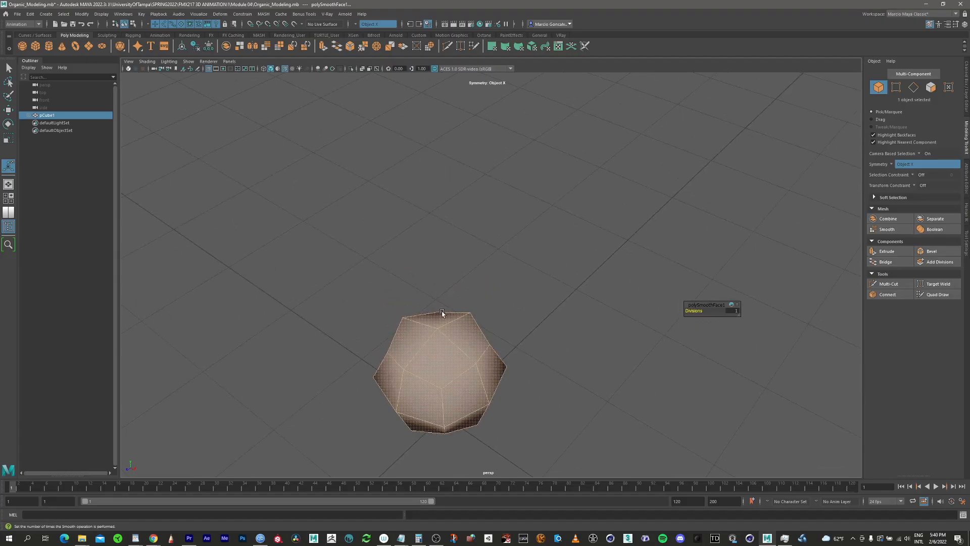
left_click_drag(459, 328, 445, 298, "alt")
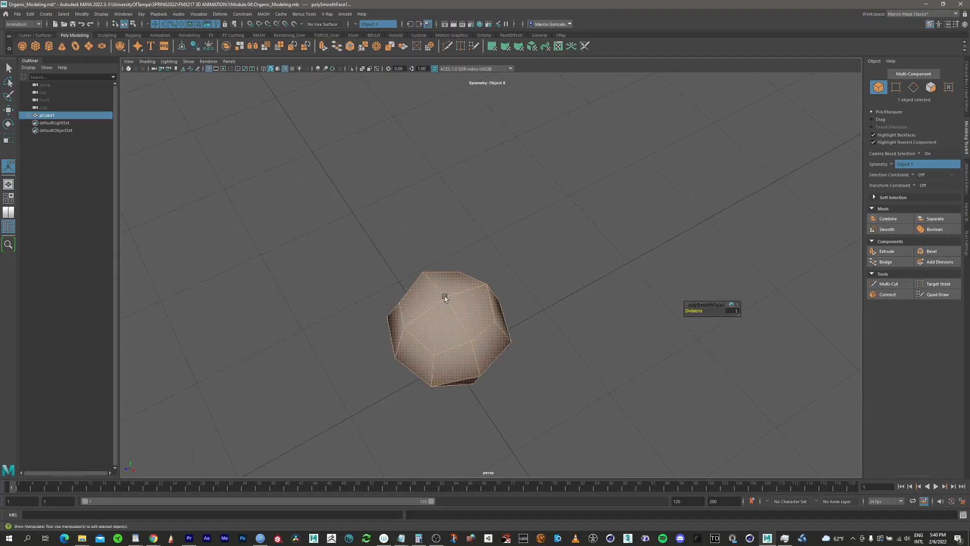
left_click_drag(451, 331, 762, 251, "alt")
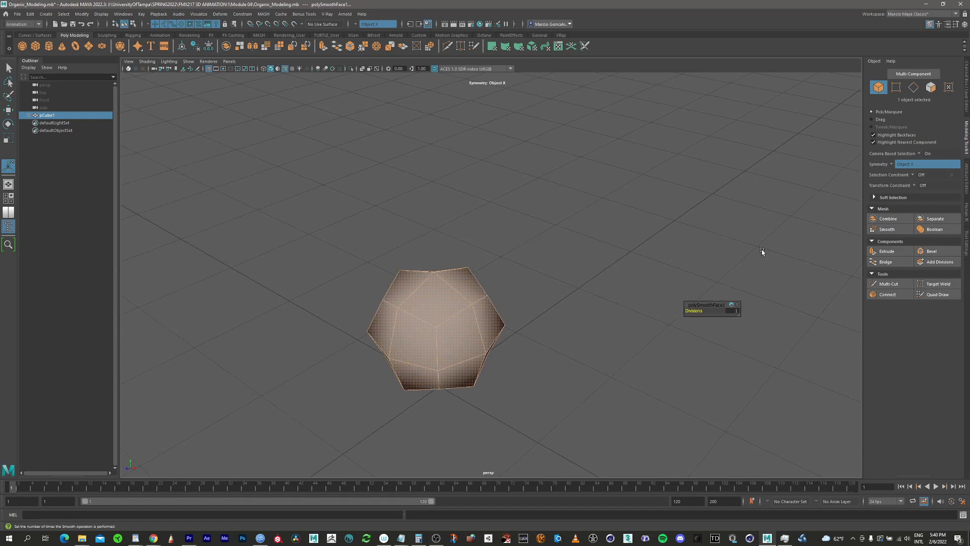
left_click_drag(505, 335, 449, 305, "alt")
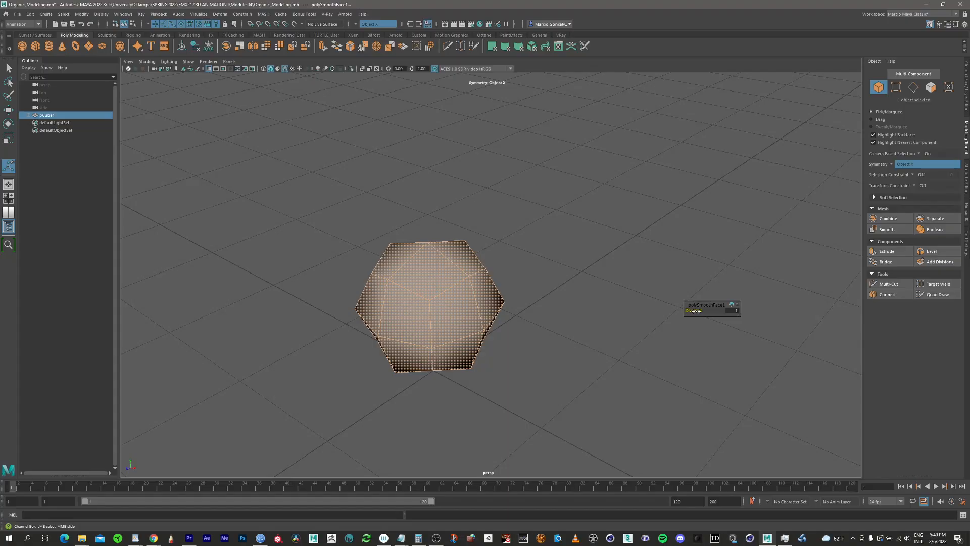
- Raise the smooth operation's divisions to 2 and then 3
left_click_drag(694, 311, 697, 311)
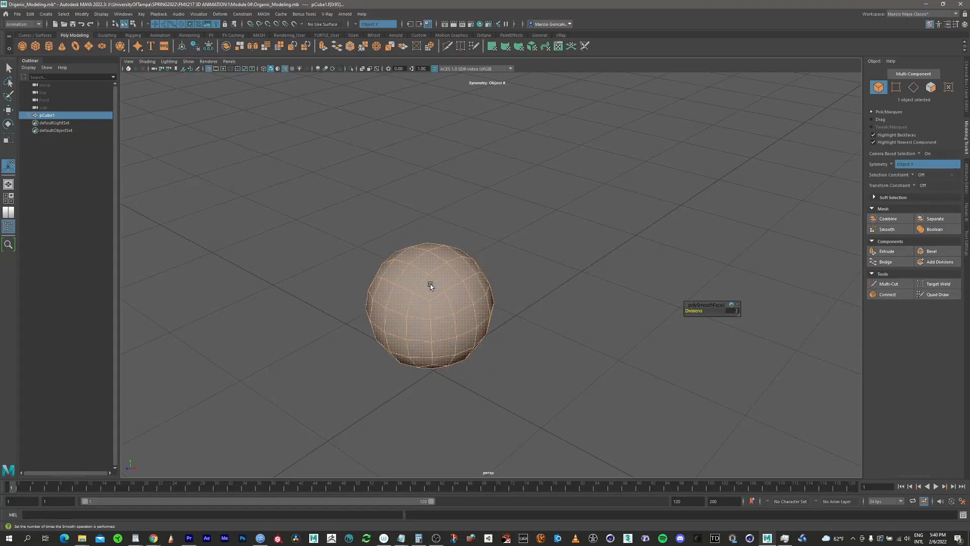
mouse_move(430, 284)
left_mouse_down("alt")
mouse_move(455, 297)
mouse_move(500, 295)
mouse_move(436, 286)
left_mouse_up("alt")
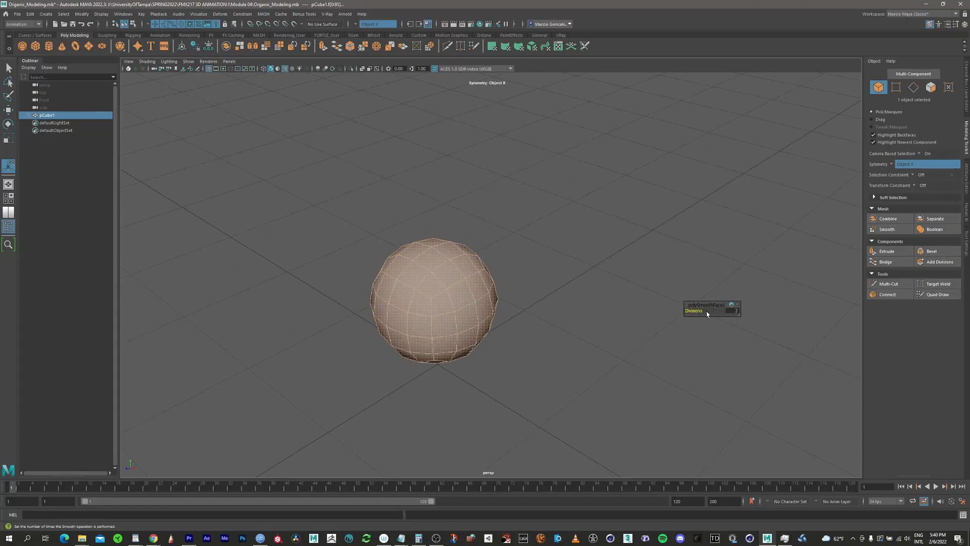
left_click_drag(695, 311, 700, 310)
- Examine the smoothed sphere's edge flow from above and from the side
right_click_drag(441, 292, 641, 236, "alt")
left_click_drag(488, 225, 472, 289, "alt")
middle_click_drag(473, 290, 506, 198, "alt")
right_click_drag(538, 217, 481, 213, "alt")
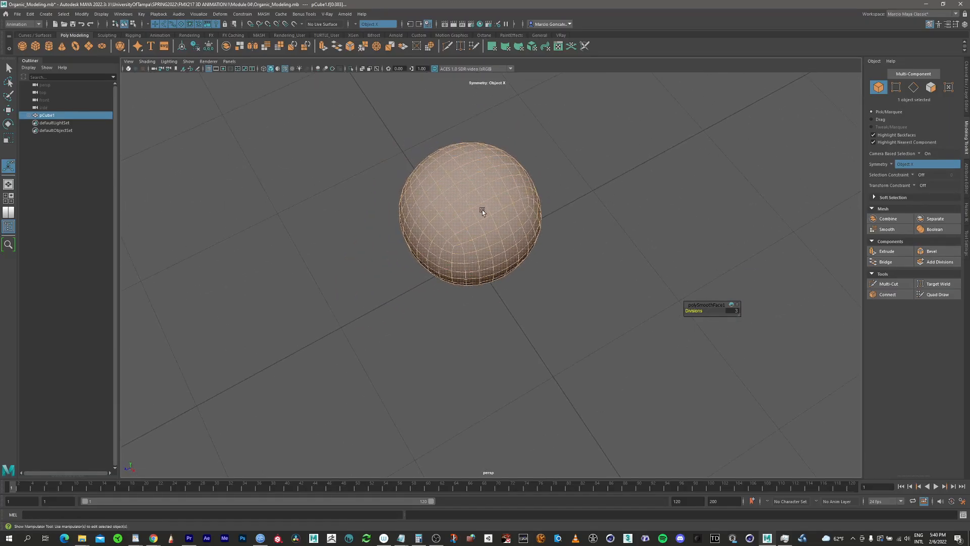
middle_click_drag(480, 212, 450, 314, "alt")
left_click_drag(450, 314, 459, 278, "alt")
middle_click_drag(463, 289, 487, 166, "alt")
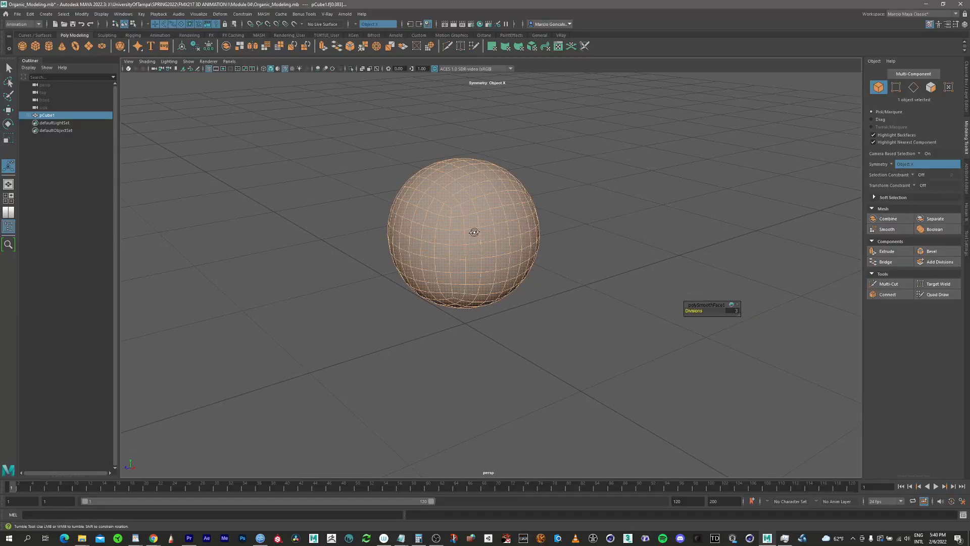
mouse_move(475, 229)
left_mouse_down("alt")
mouse_move(490, 219)
mouse_move(529, 221)
mouse_move(474, 222)
left_mouse_up("alt")
right_click_drag(490, 228, 466, 237, "alt")
middle_click_drag(472, 252, 430, 282, "alt")
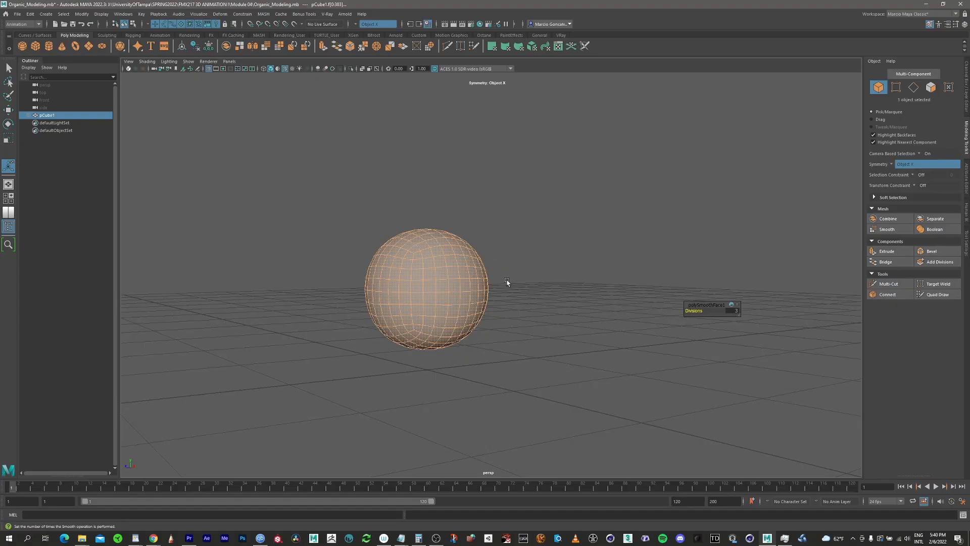
- Reselect the smoothed sphere as an object and examine its quad layout from above and the front
key("q")
left_click(450, 292)
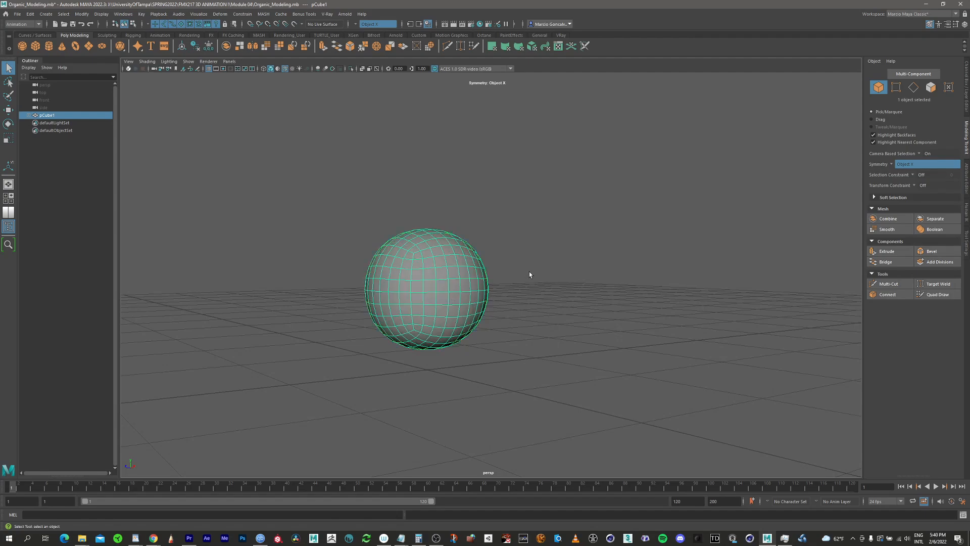
left_click_drag(529, 252, 472, 273, "alt")
middle_click_drag(463, 236, 481, 278, "alt")
right_click_drag(498, 258, 479, 284, "alt")
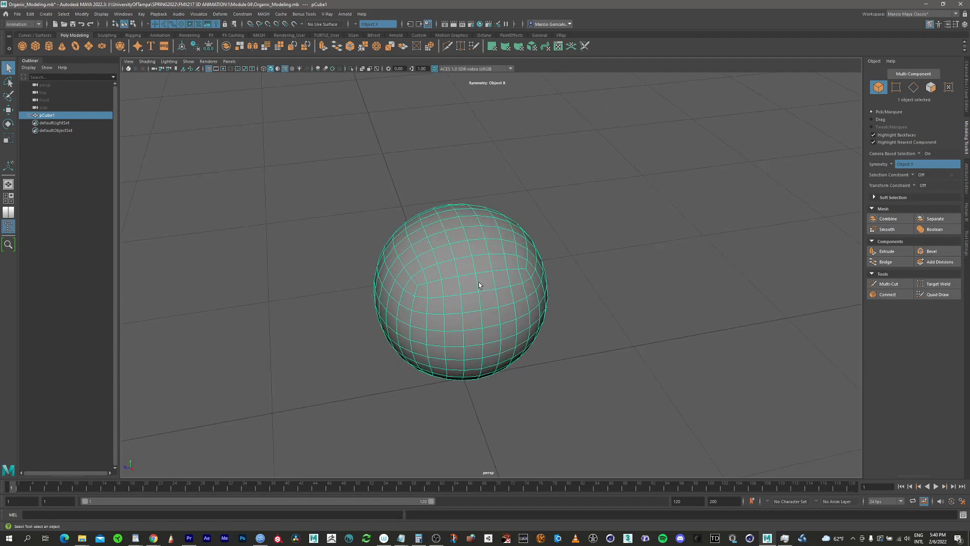
left_click_drag(475, 254, 498, 281, "alt")
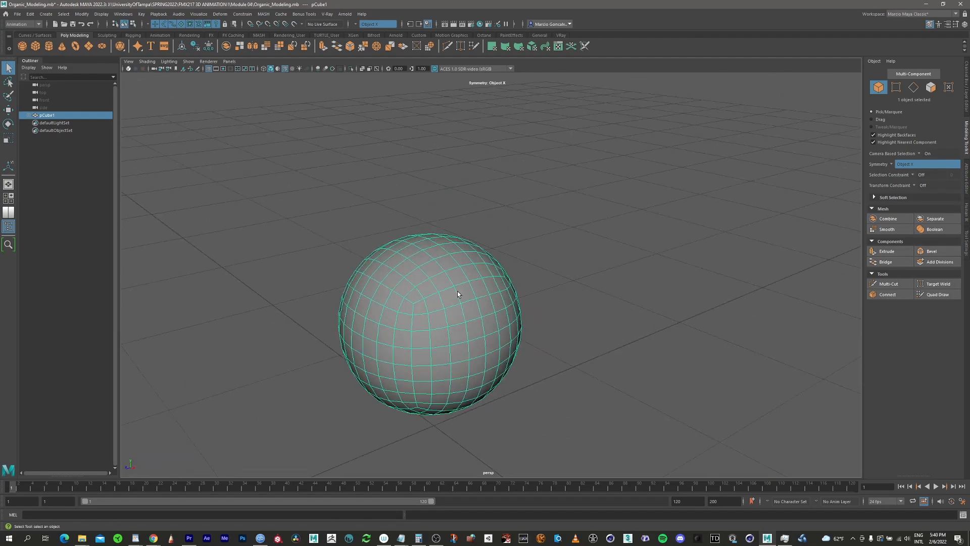
- Select the symmetric pair of faces on top of the sphere and pull them straight up
right_click_drag(454, 316, 454, 336)
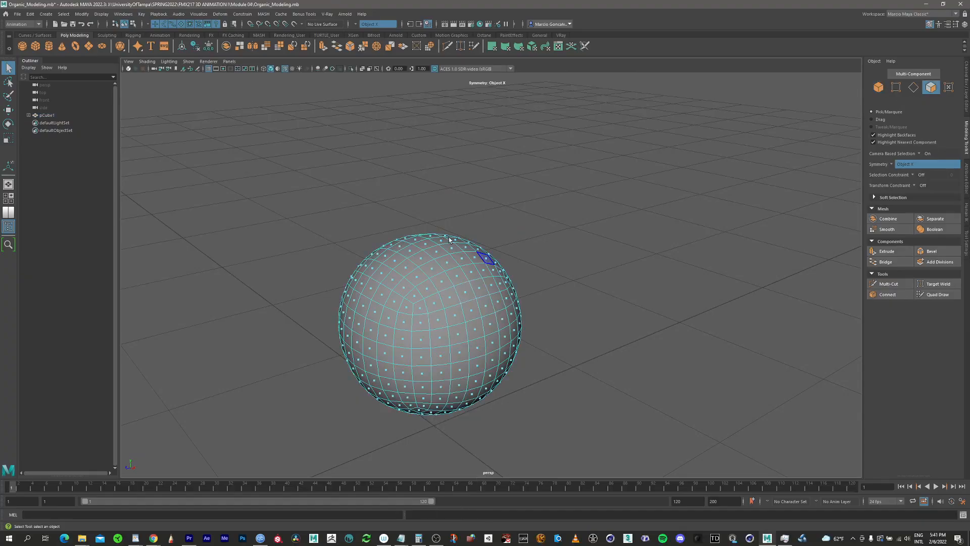
left_click_drag(487, 259, 514, 276, "alt")
left_click(411, 253)
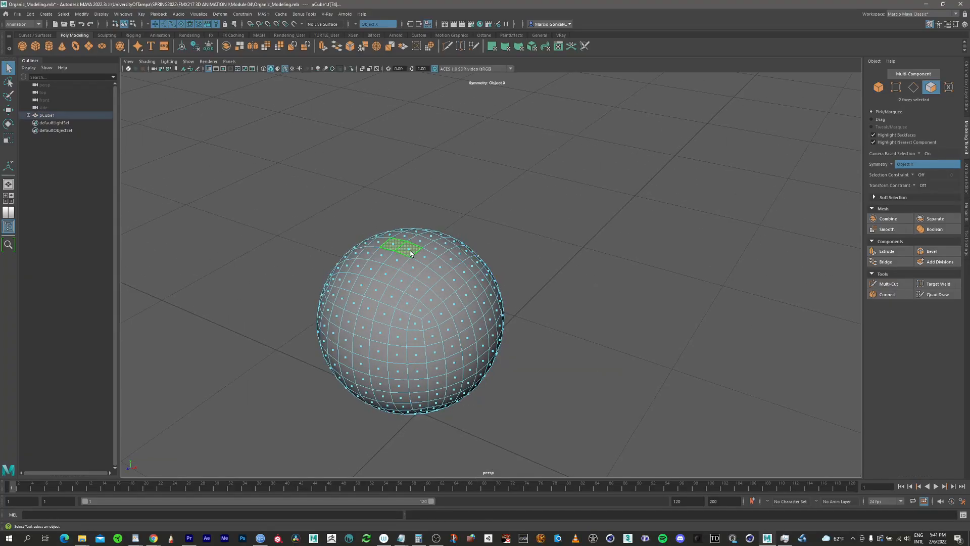
key("w")
left_click_drag(407, 228, 409, 174)
left_click_drag(457, 295, 483, 293, "alt")
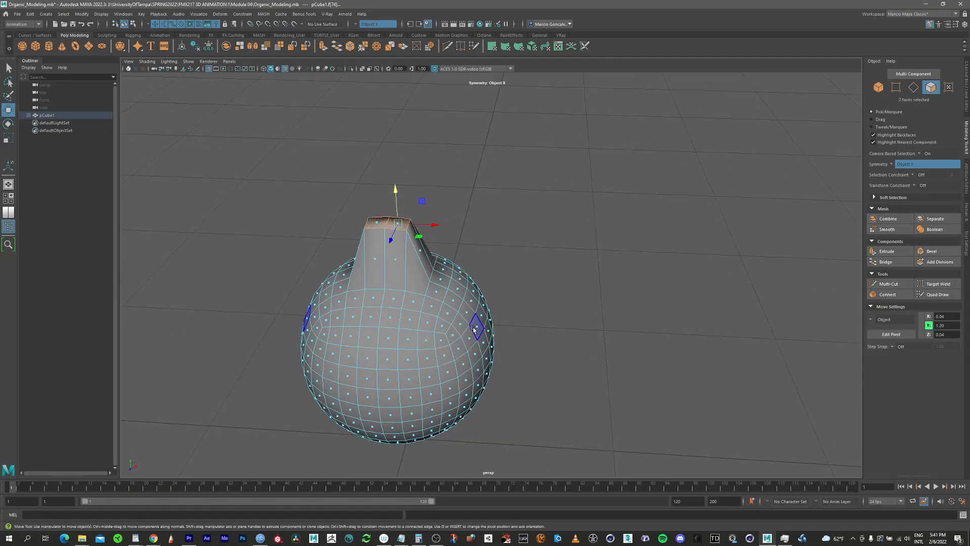
- Undo the face move and the smooth operation to restore the original unsmoothed cube
key("ctrl+z")
key("ctrl+z")
key("ctrl+z")
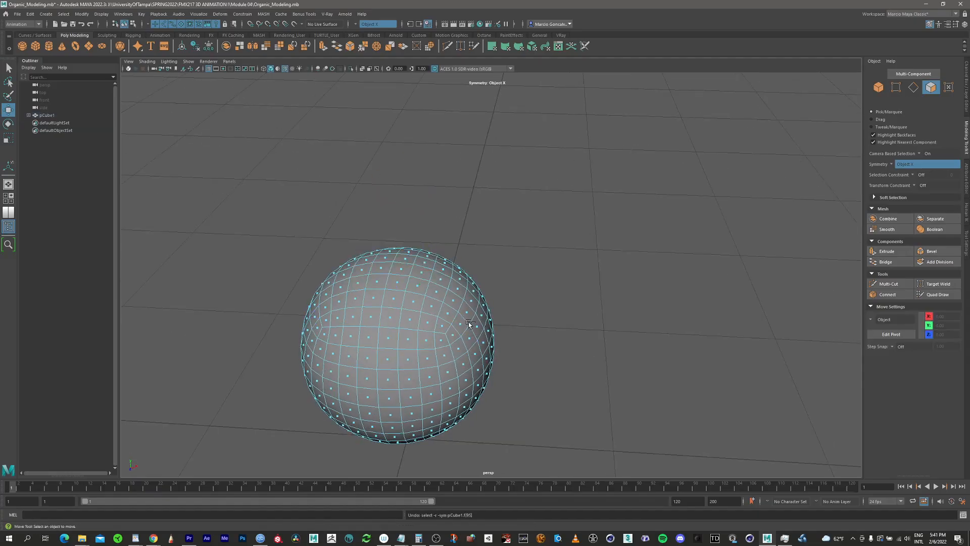
key("ctrl+z")
key("ctrl+z")
key("ctrl+z")
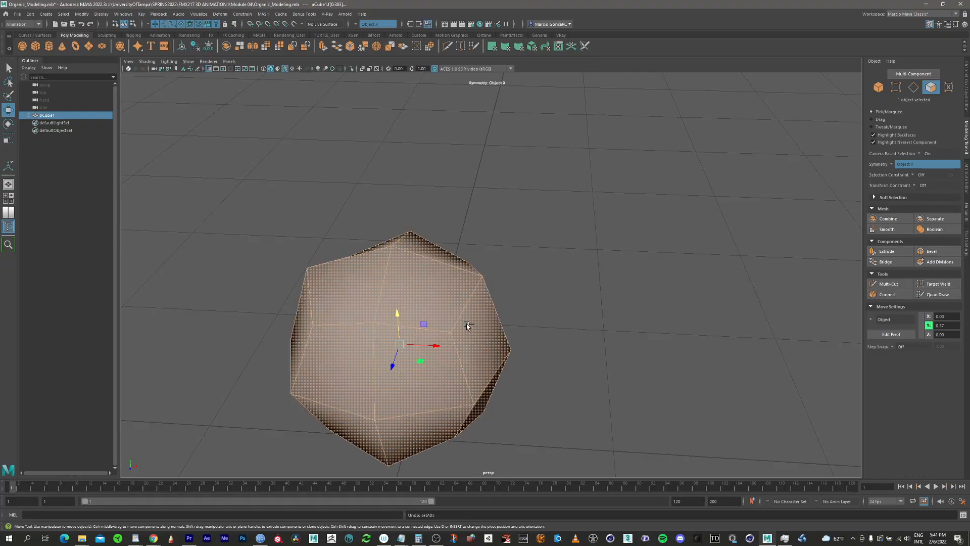
right_click_drag(500, 227, 295, 232, "alt")
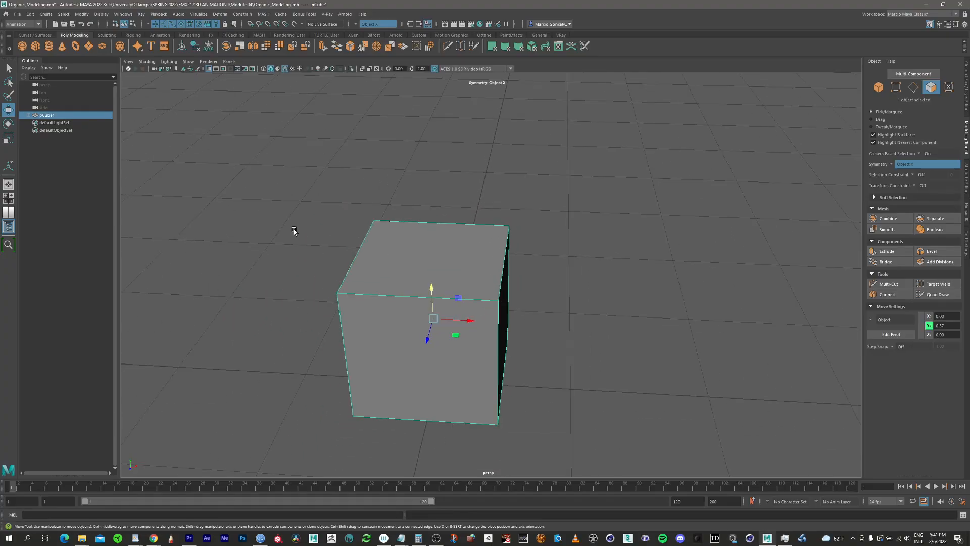
middle_click_drag(546, 159, 518, 143, "alt")
left_click_drag(460, 276, 461, 185, "alt")
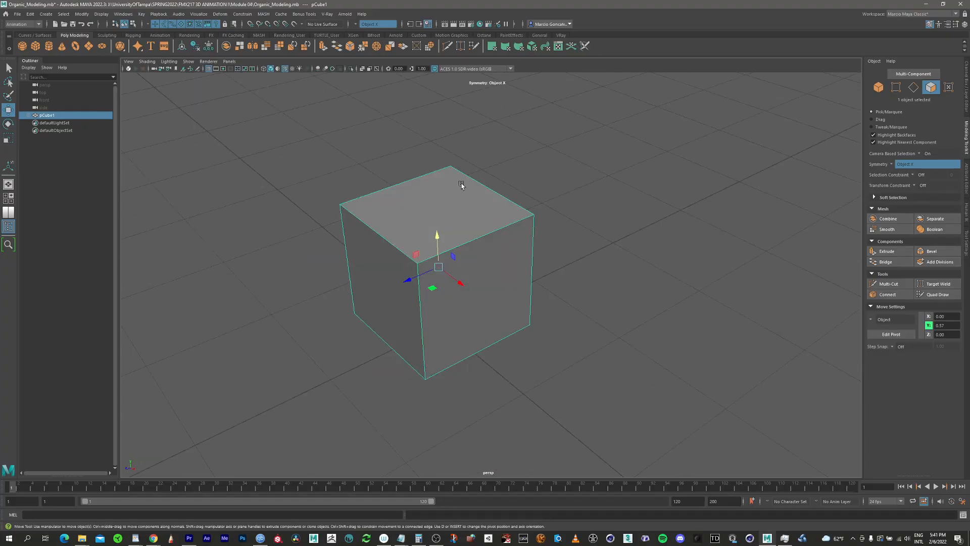
middle_click_drag(494, 225, 488, 267, "alt")
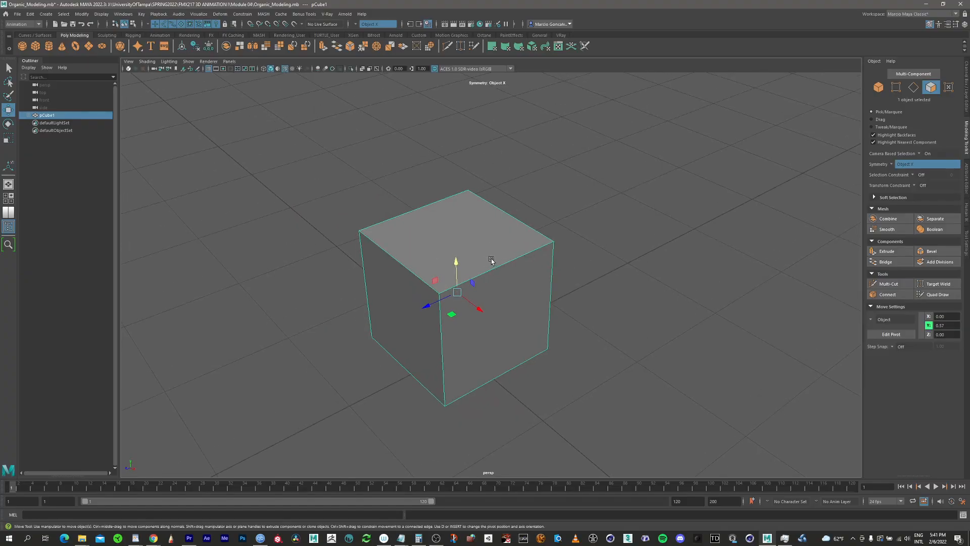
left_click_drag(491, 259, 499, 256, "alt")
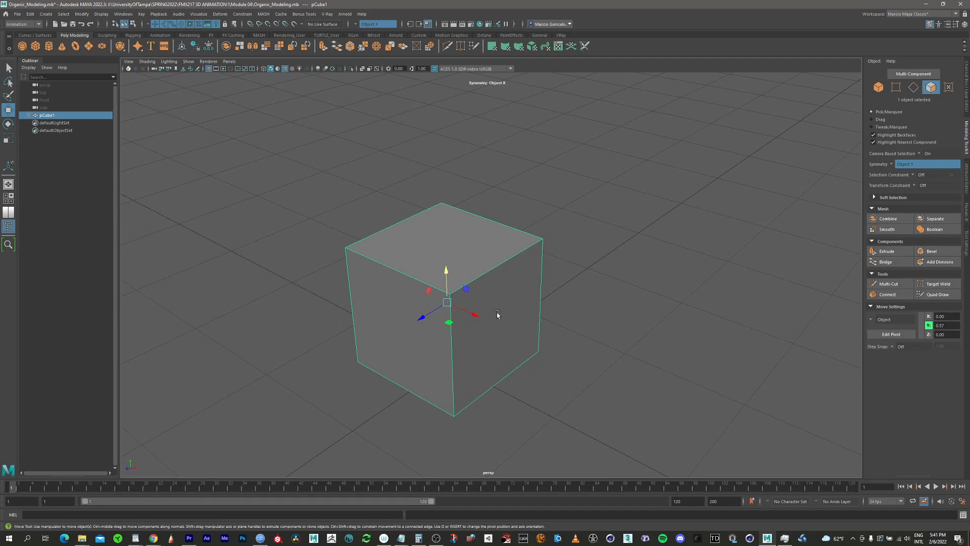
middle_click_drag(460, 207, 472, 236, "alt")
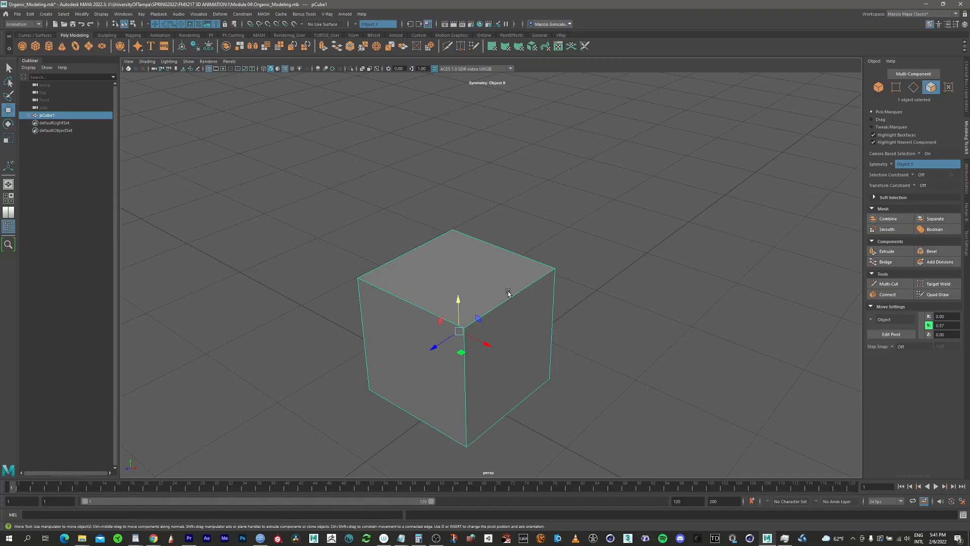
left_click_drag(509, 293, 533, 241, "alt")
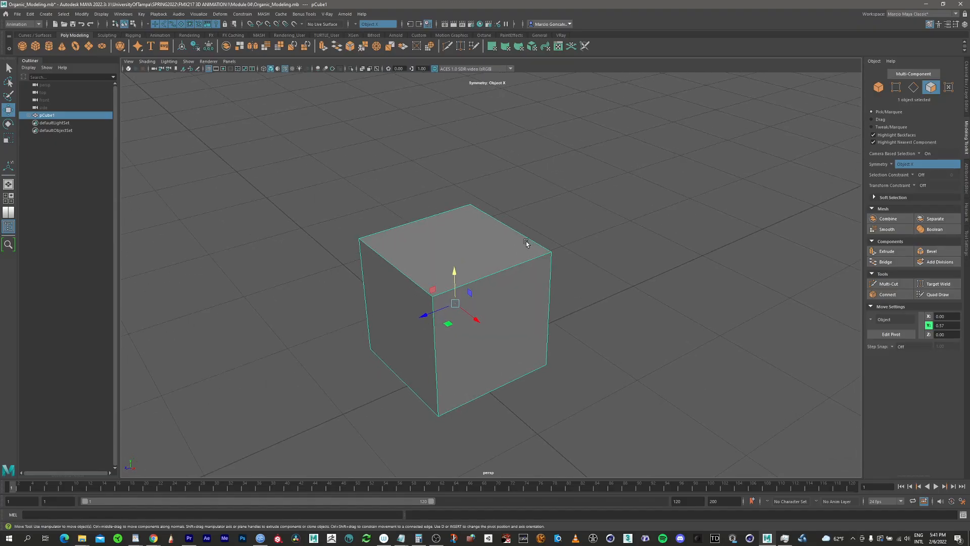
right_click_drag(526, 242, 465, 258, "alt")
left_click_drag(494, 273, 501, 272, "alt")
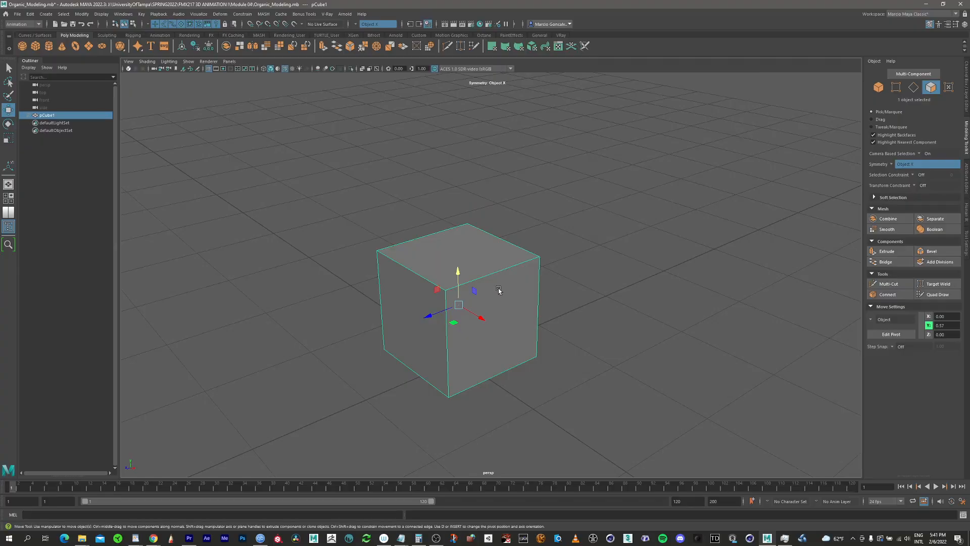
middle_click_drag(486, 264, 485, 227, "alt")
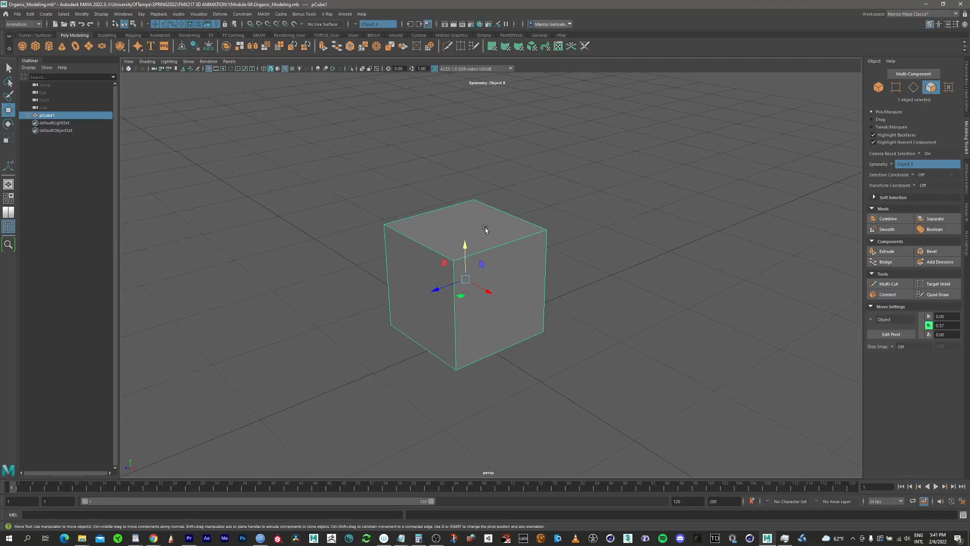
mouse_move(489, 233)
left_mouse_down("alt")
mouse_move(497, 315)
mouse_move(498, 233)
left_mouse_up("alt")
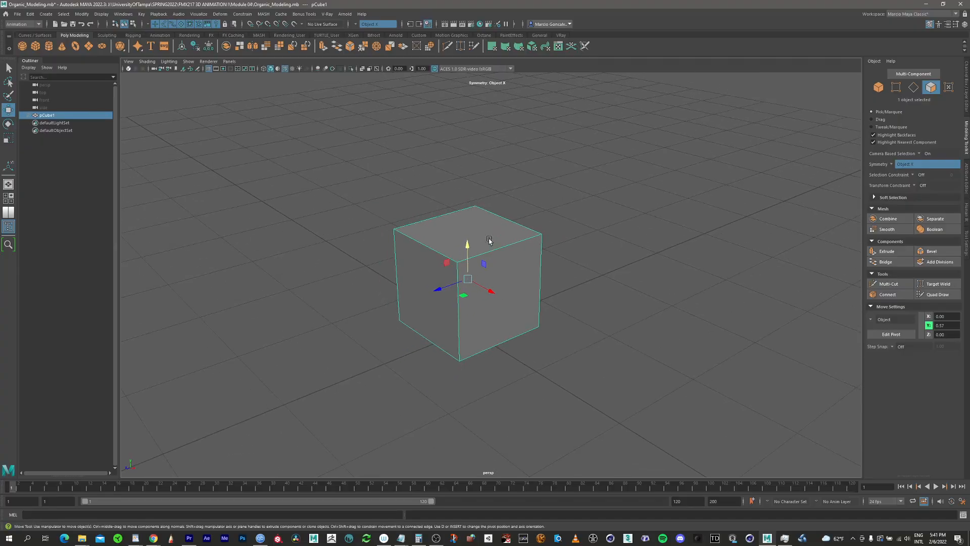
middle_click_drag(489, 240, 472, 284, "alt")
left_click_drag(487, 300, 484, 302, "alt")
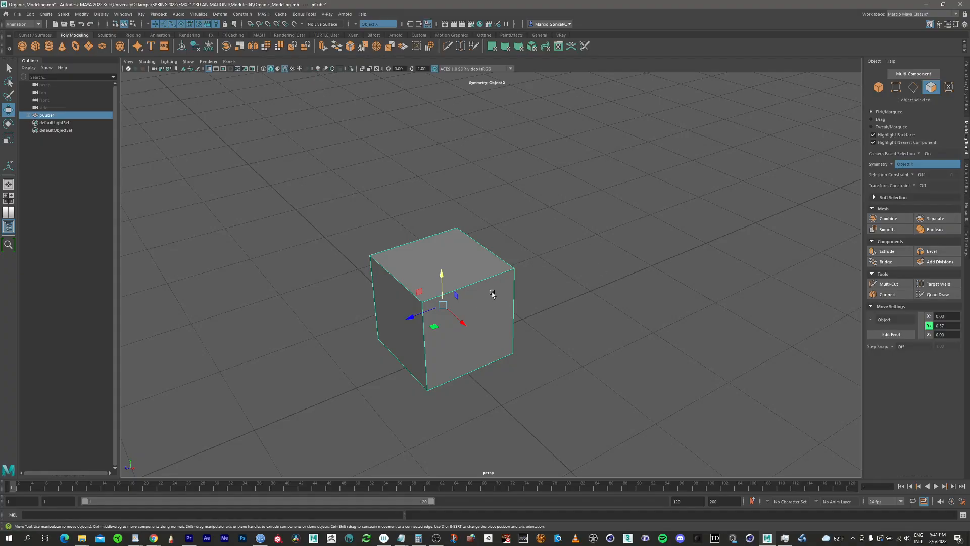
left_click_drag(490, 314, 472, 303, "alt")
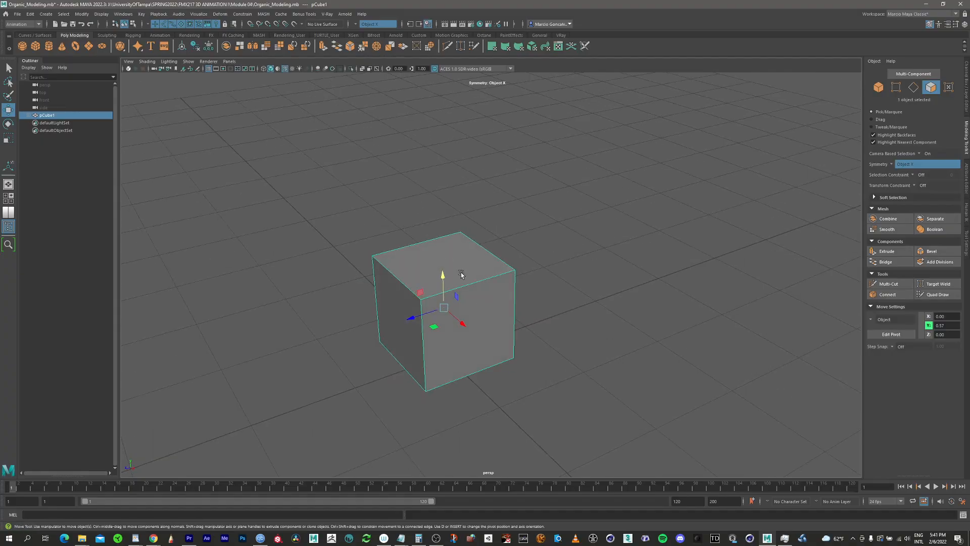
- Return the cube to object mode, turn on its smooth mesh preview and inspect the rounded shape
mouse_move(461, 266)
right_mouse_down()
mouse_move(459, 256)
mouse_move(462, 264)
right_mouse_up()
right_click_drag(462, 266, 480, 263)
key("3")
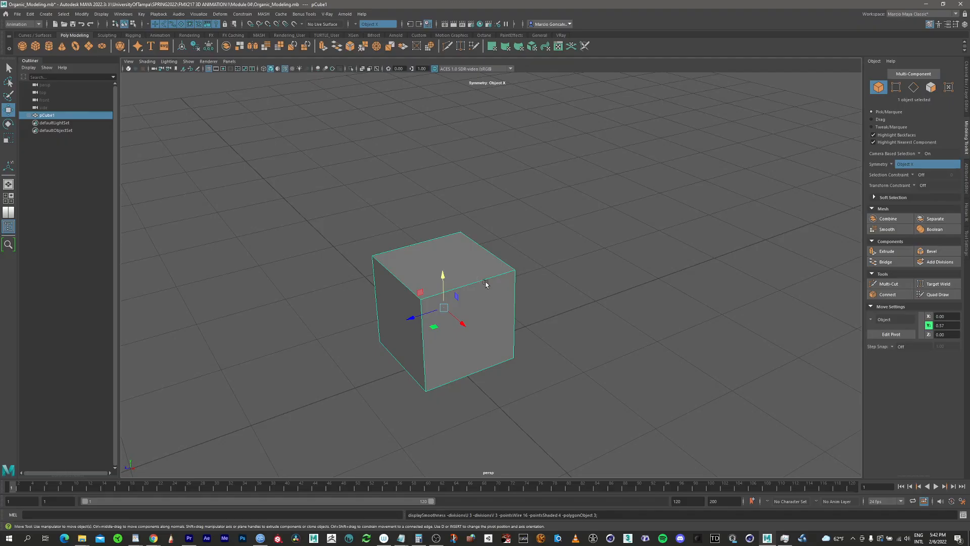
left_click_drag(487, 274, 471, 262, "alt")
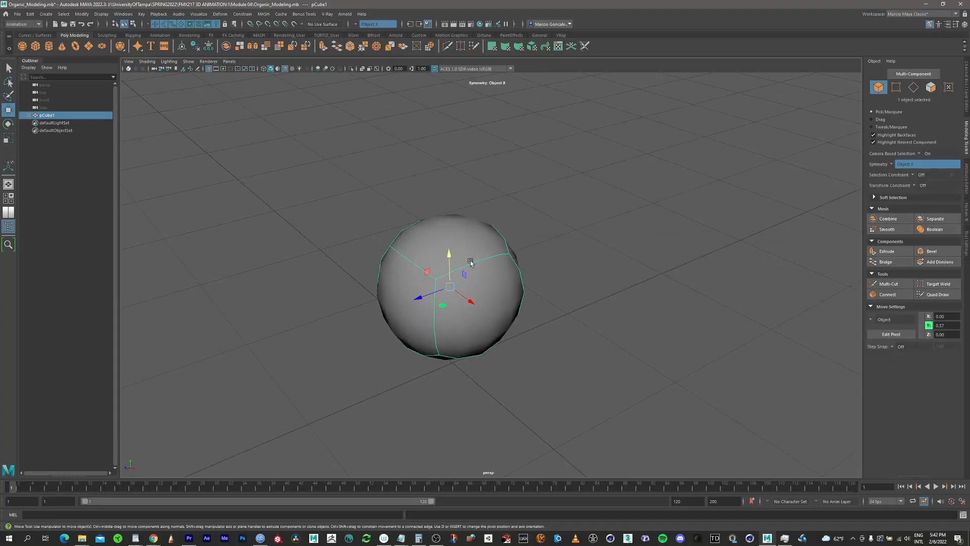
right_click_drag(463, 245, 486, 328, "alt")
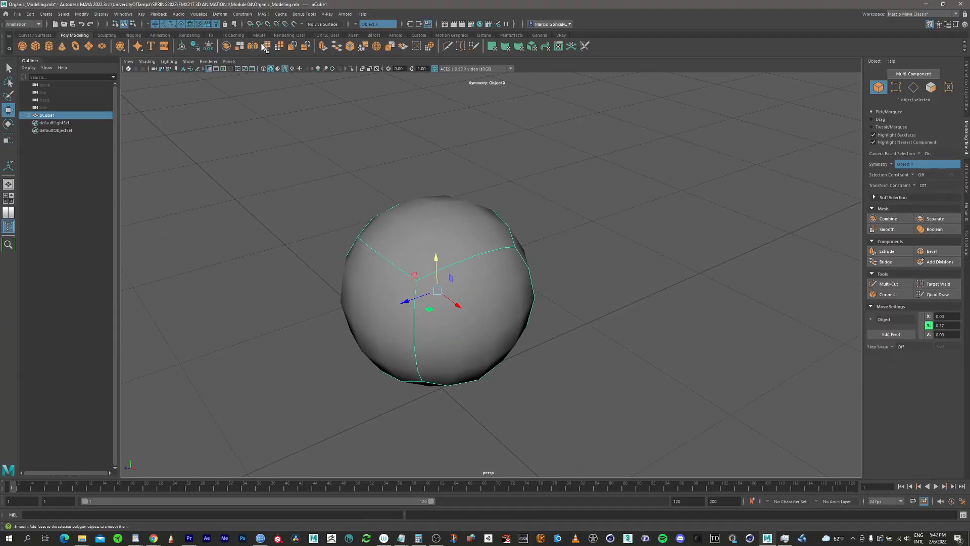
middle_click_drag(477, 286, 503, 245, "alt")
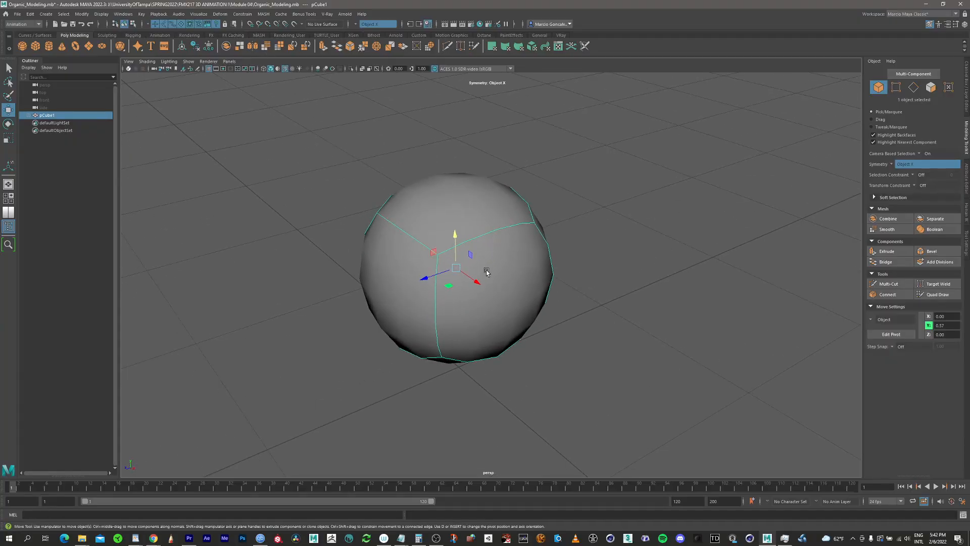
left_click_drag(487, 271, 441, 258, "alt")
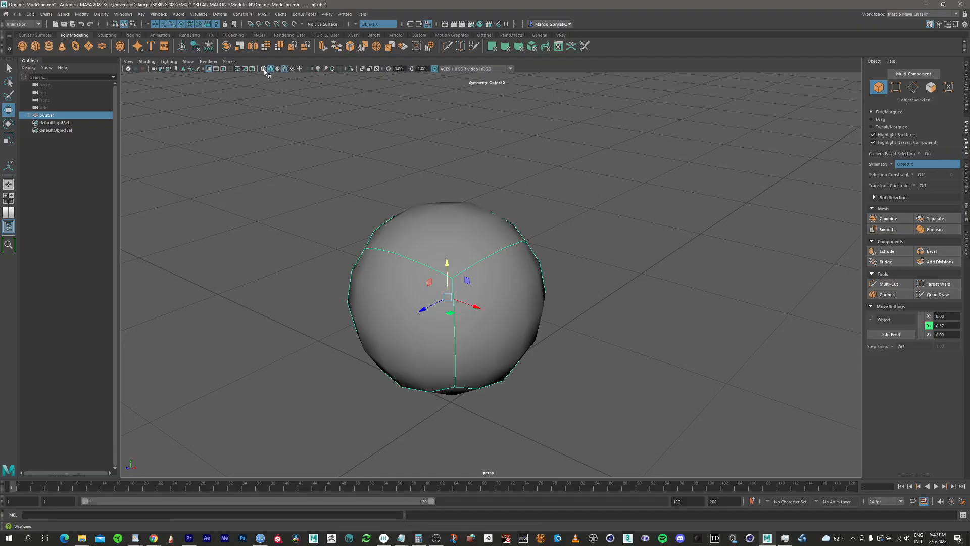
mouse_move(460, 280)
left_mouse_down("alt")
mouse_move(494, 277)
mouse_move(450, 274)
left_mouse_up("alt")
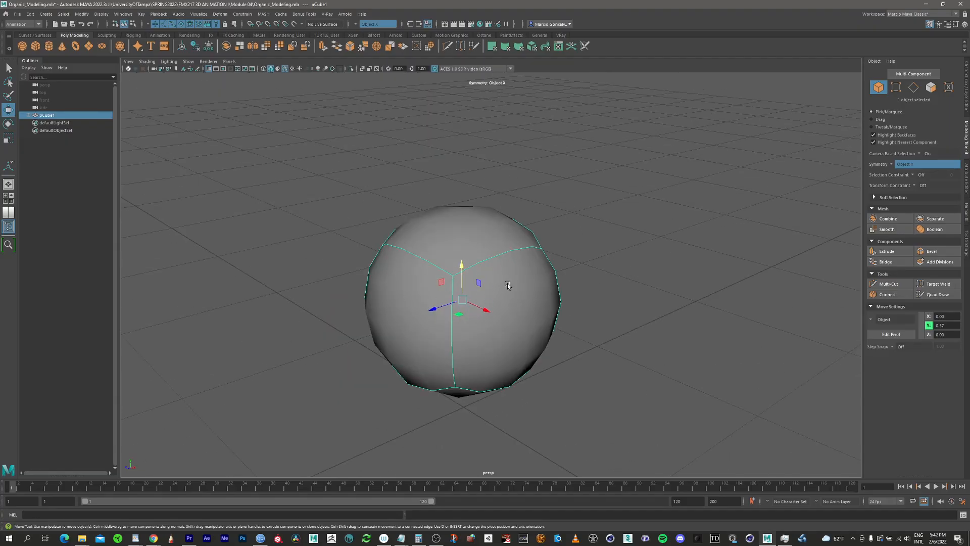
left_click_drag(458, 262, 440, 257, "alt")
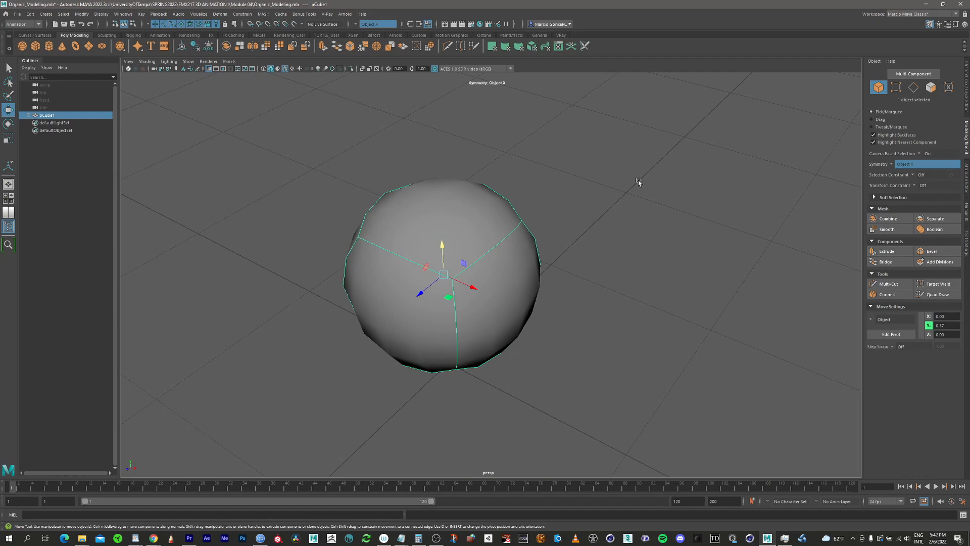
- Extrude the cube's top face straight up twice, to about 2.74 in Y, with smooth preview on
key("F11")
left_click(439, 193)
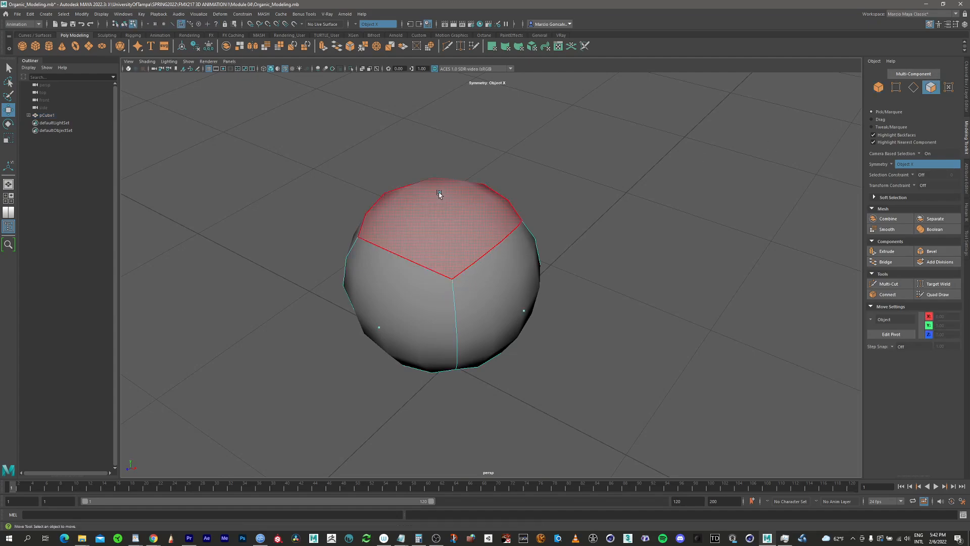
left_click(439, 194)
left_click_drag(456, 209, 445, 292, "alt")
left_click_drag(461, 215, 458, 93, "shift")
left_click_drag(519, 182, 430, 276, "alt")
left_click_drag(407, 191, 398, 49, "shift")
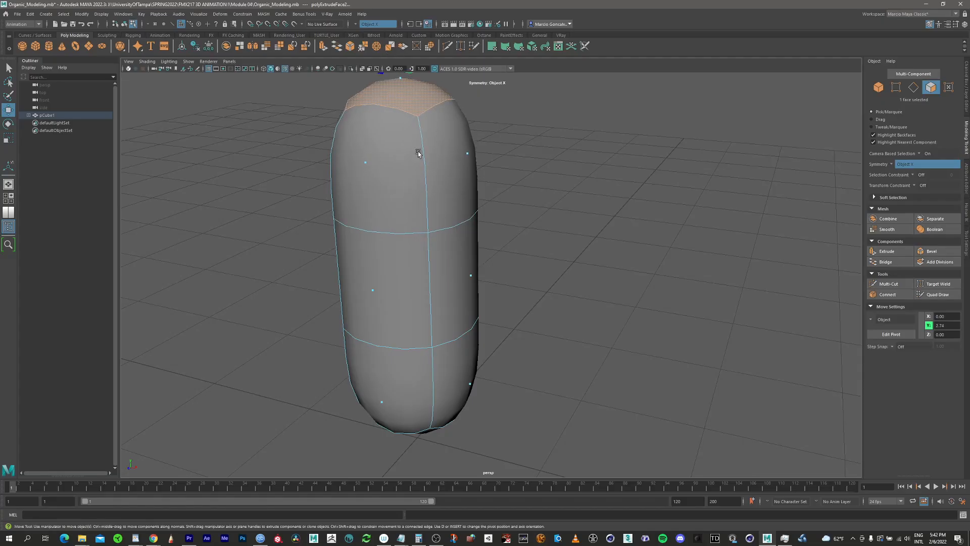
- Extrude the uppermost side faces outward symmetrically, to about 1.20 in X, to form two arms
middle_click_drag(419, 149, 398, 208, "alt")
left_click(442, 206)
left_click_drag(480, 220, 649, 201, "shift")
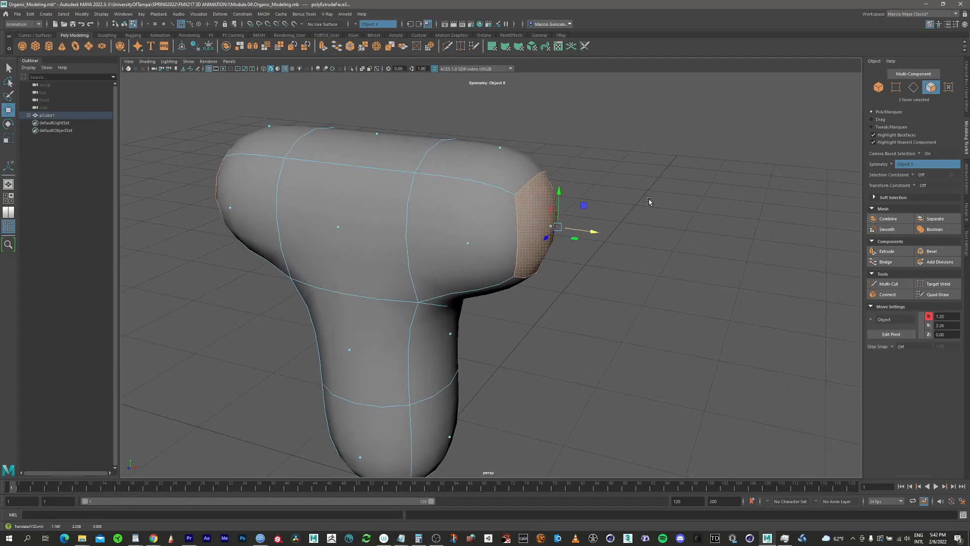
- Turn symmetry off and extrude only the positive X arm's end face outward to about 2.11 in X
left_click(892, 165)
left_click(909, 165)
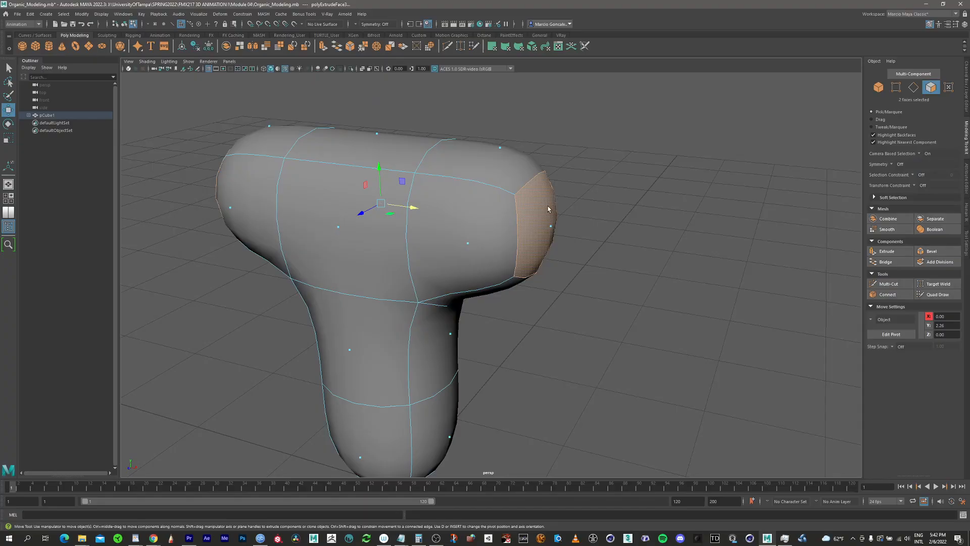
left_click(554, 231)
left_click_drag(591, 233, 728, 256, "shift")
scroll(553, 257, "up", 3)
mouse_move(553, 257)
left_mouse_down("alt")
mouse_move(563, 249)
mouse_move(540, 260)
left_mouse_up("alt")
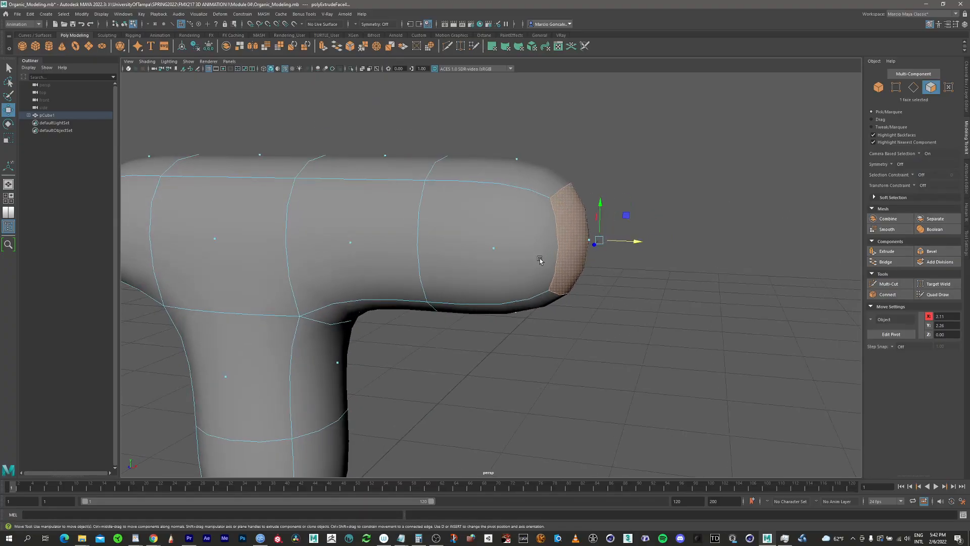
- Rotate the extended arm's end face downward and extrude it out and down, to about 3.53 in X and 1.10 in Y
key("e")
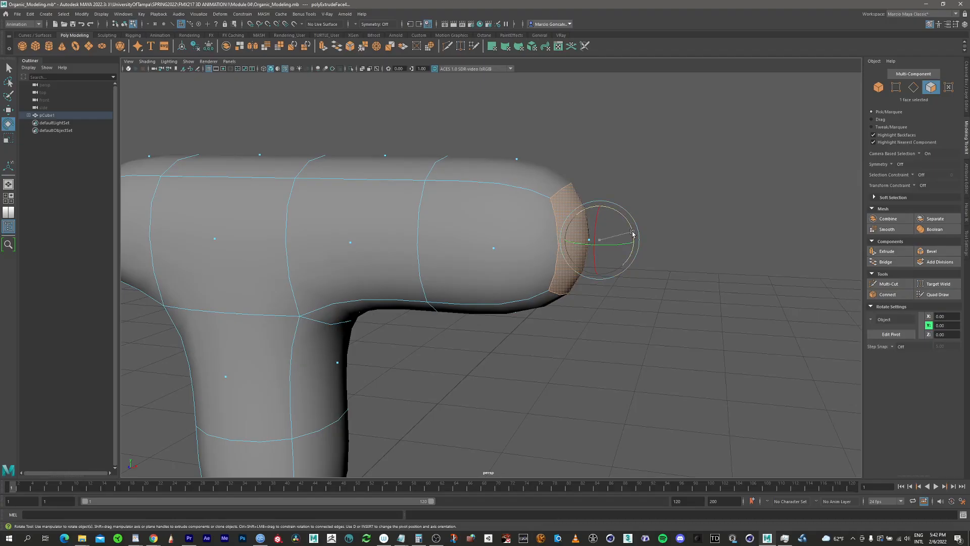
left_click_drag(633, 233, 631, 267)
right_click_drag(597, 257, 529, 232, "alt")
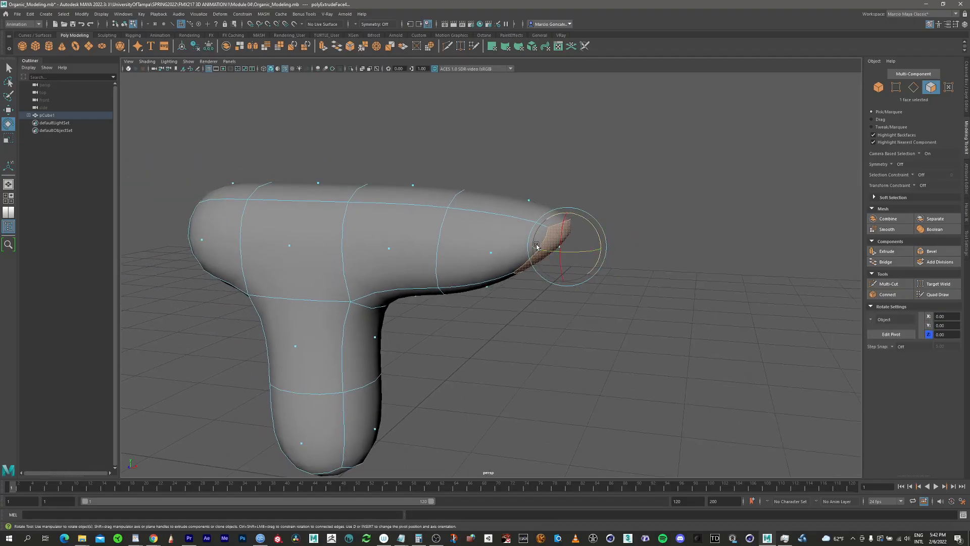
key("w")
middle_click_drag(593, 225, 781, 382, "shift")
left_click_drag(677, 249, 570, 231, "alt")
- Turn off the smooth mesh preview and examine the extruded shape's low-poly faces
key("1")
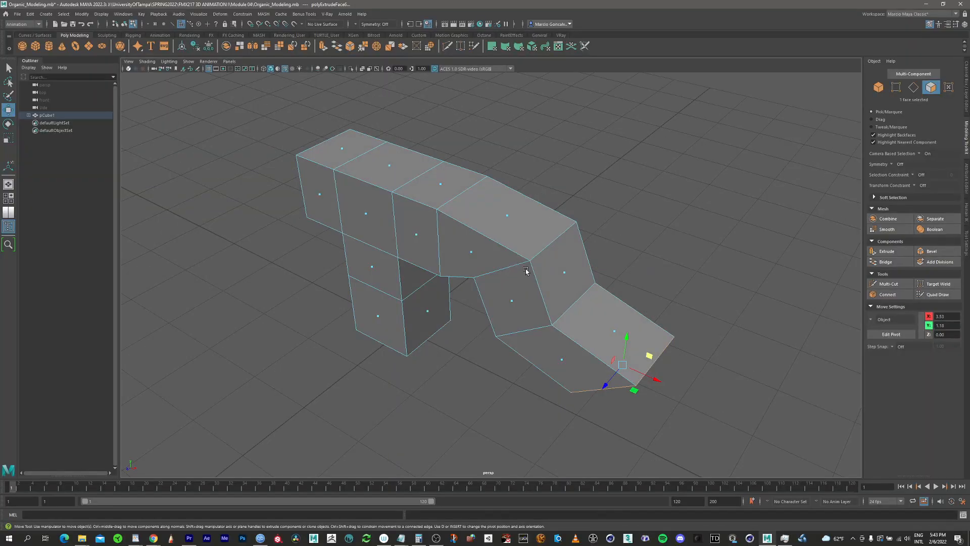
left_click_drag(508, 183, 510, 288, "alt")
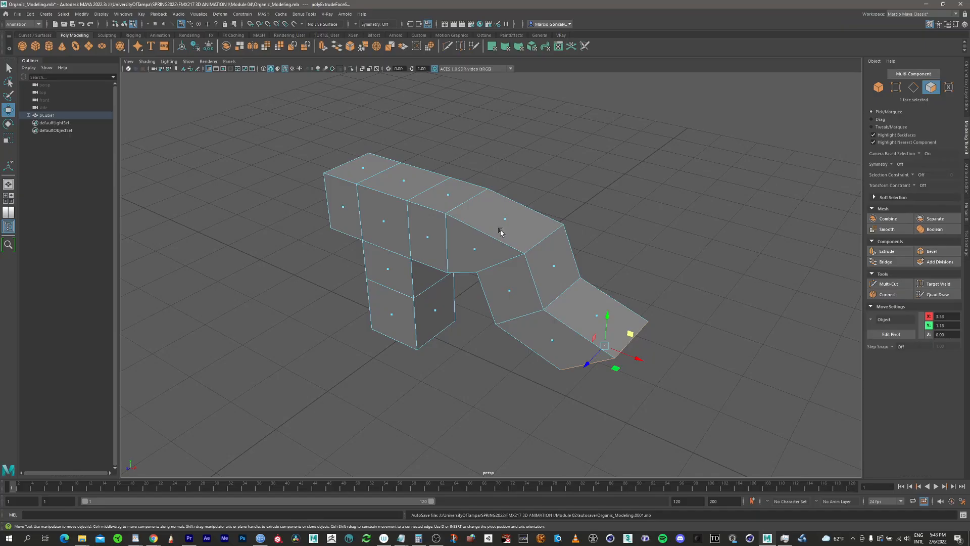
- Turn on the smooth mesh preview and overlay it with the low-poly cage to compare the two
key("3")
left_click_drag(505, 272, 471, 271, "alt")
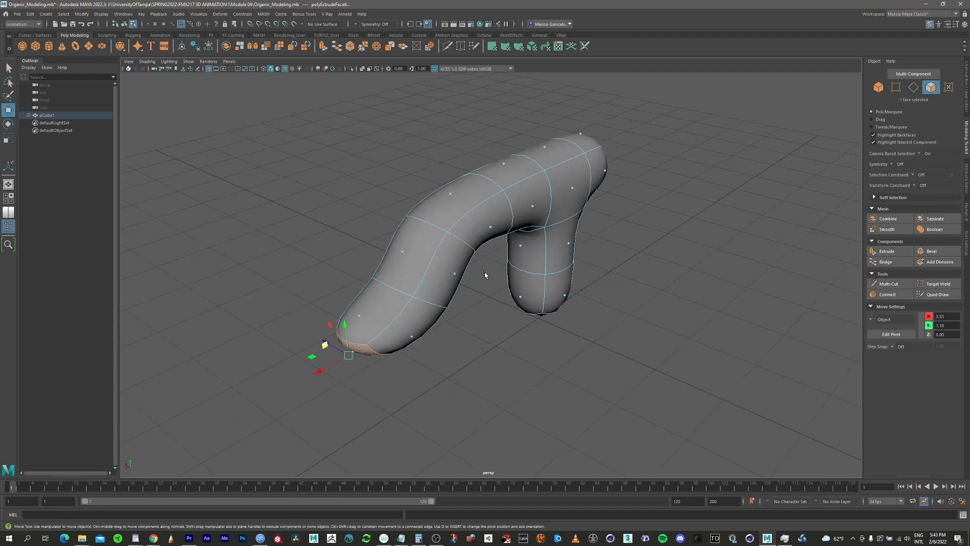
key("2")
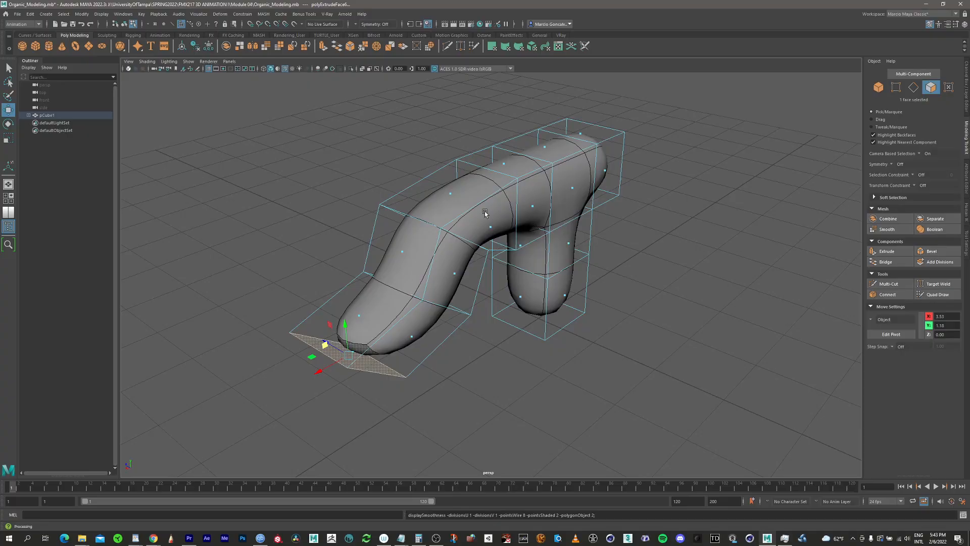
left_click_drag(560, 194, 534, 198, "alt")
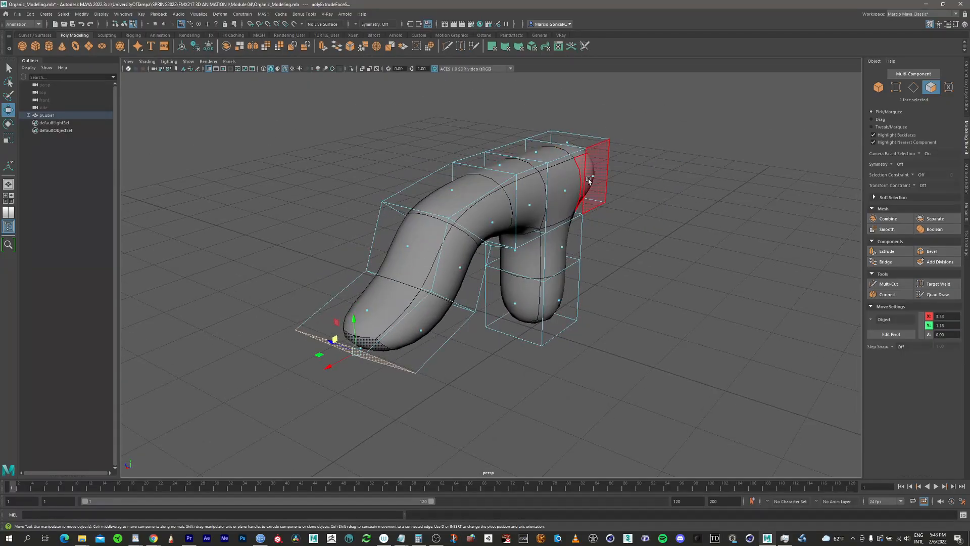
left_click_drag(438, 287, 510, 249, "alt")
- Extrude the top face at the base of the positive X arm upward to about 3.91 in Y
left_click(464, 225)
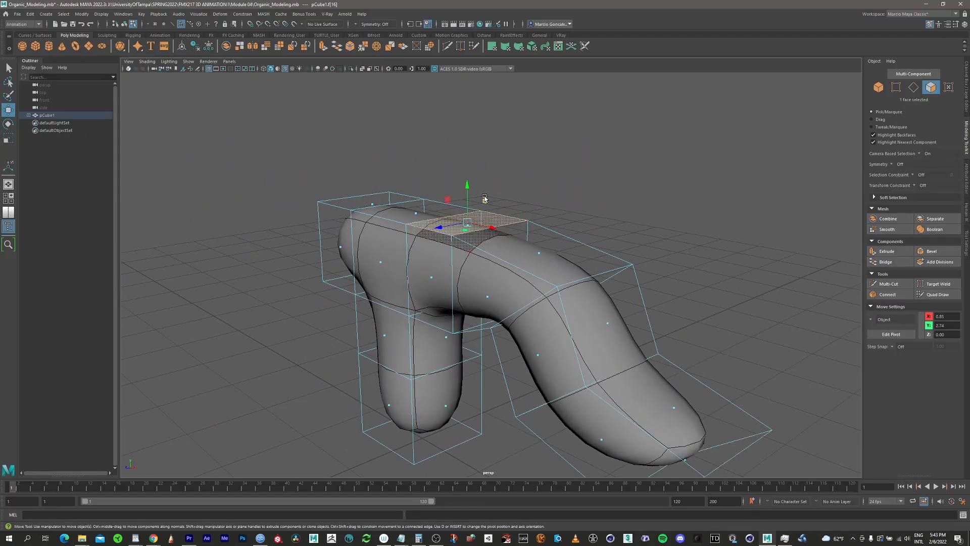
left_click_drag(486, 200, 411, 243, "alt")
middle_click_drag(713, 419, 602, 264, "alt")
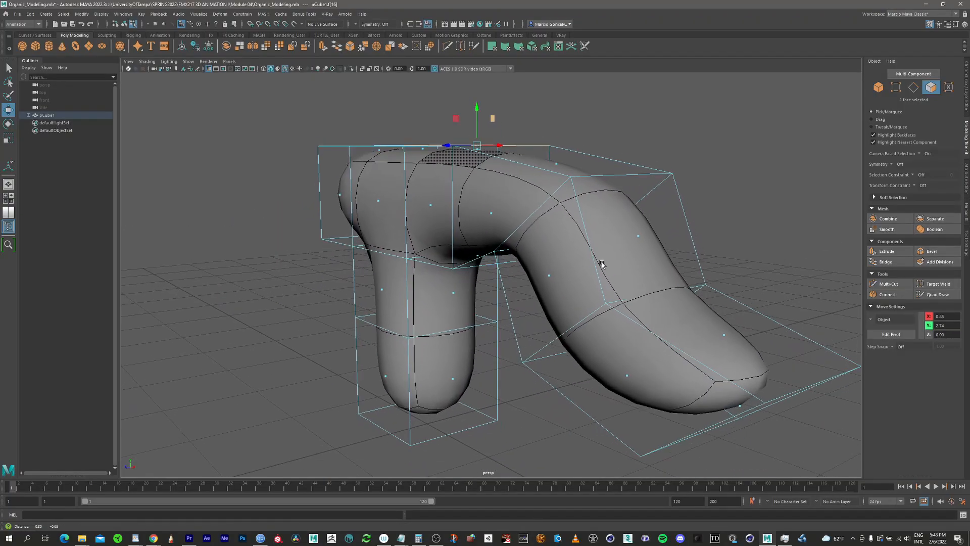
right_click_drag(602, 264, 422, 247, "alt")
left_click_drag(423, 247, 464, 222, "alt")
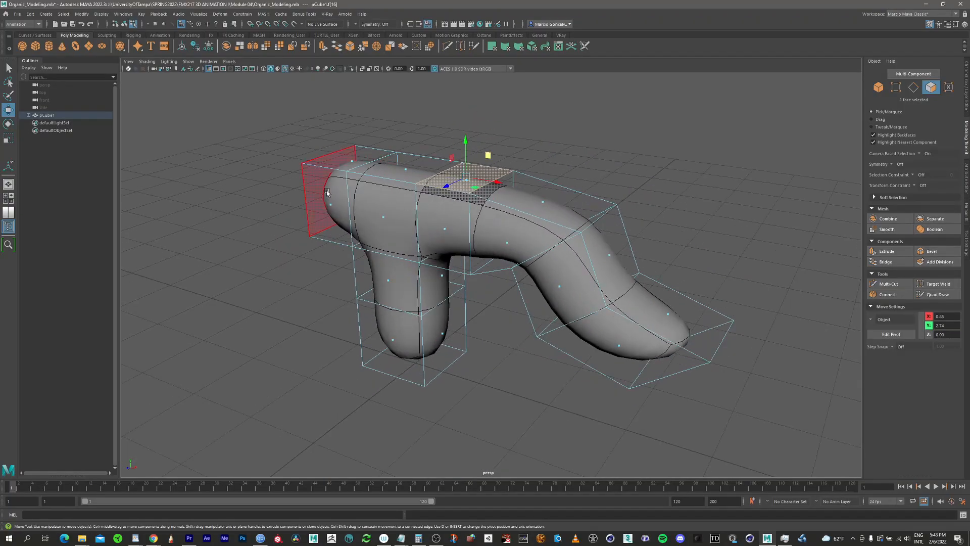
middle_click_drag(464, 202, 459, 239, "alt")
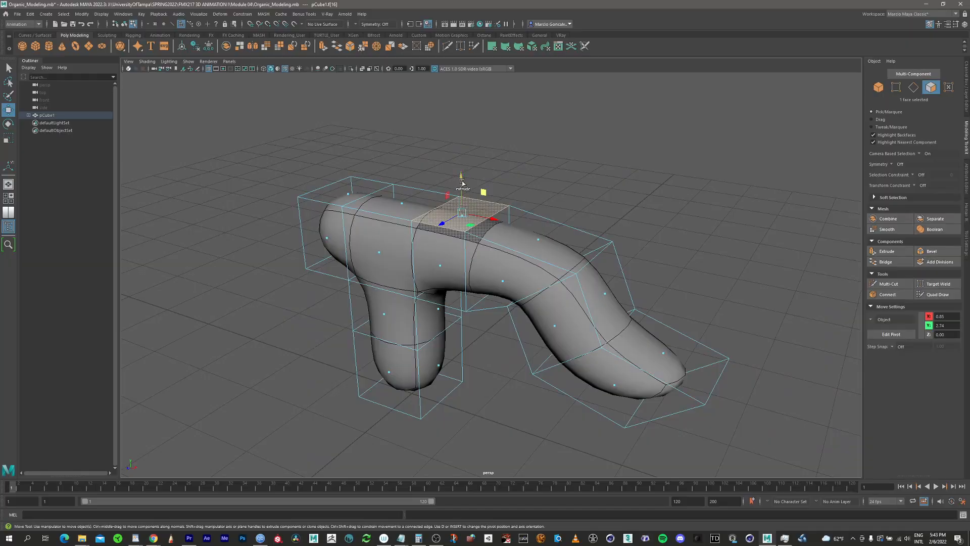
left_click_drag(462, 183, 464, 76)
left_click_drag(503, 152, 486, 214, "alt")
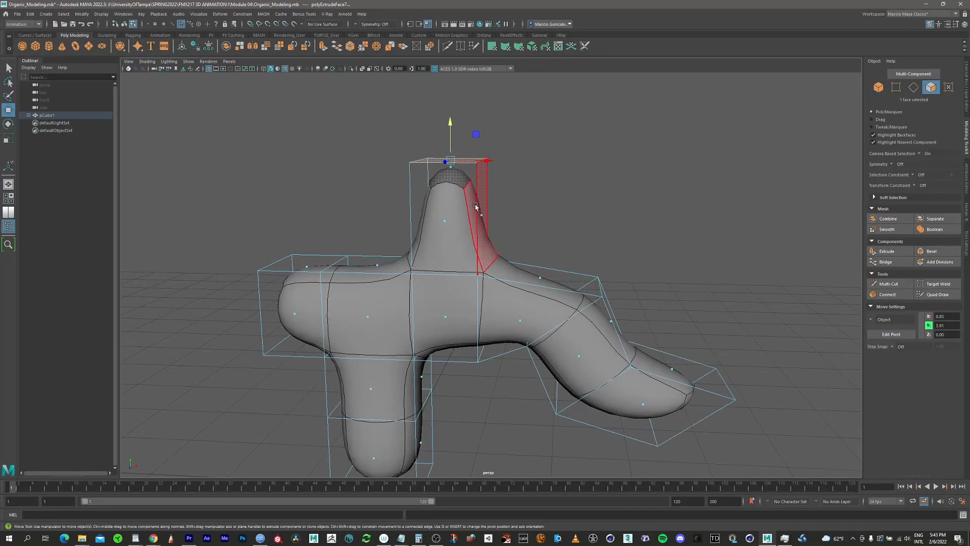
- Tilt the upward limb's end face toward positive X and extrude it to about 2.06 in X and 4.20 in Y
key("r")
key("e")
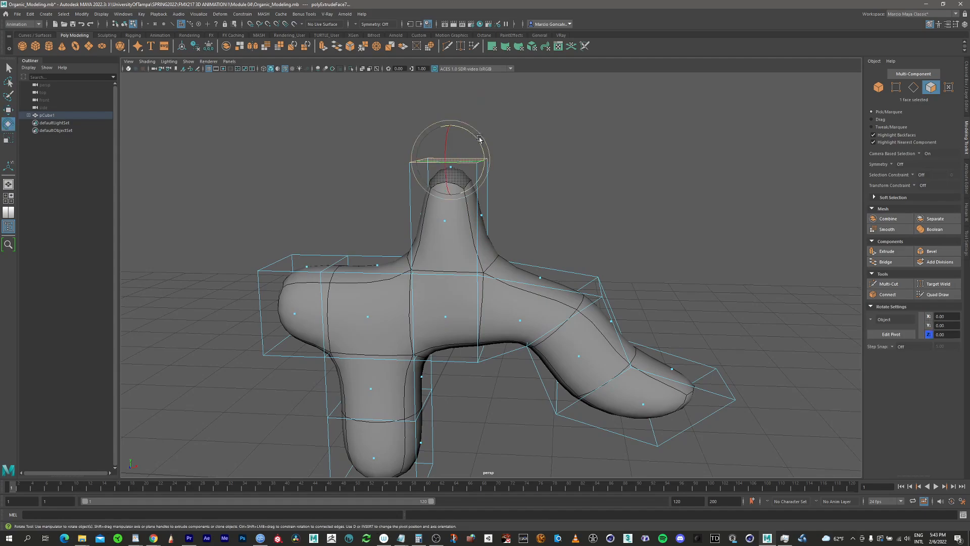
mouse_move(478, 143)
left_mouse_down()
mouse_move(471, 152)
mouse_move(492, 167)
mouse_move(478, 157)
left_mouse_up()
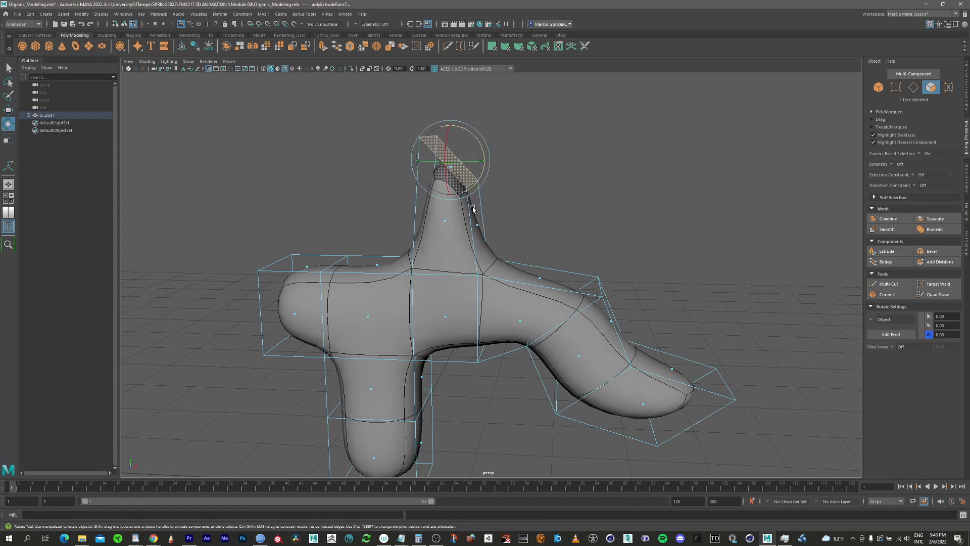
key("w")
middle_click_drag(477, 135, 589, 97)
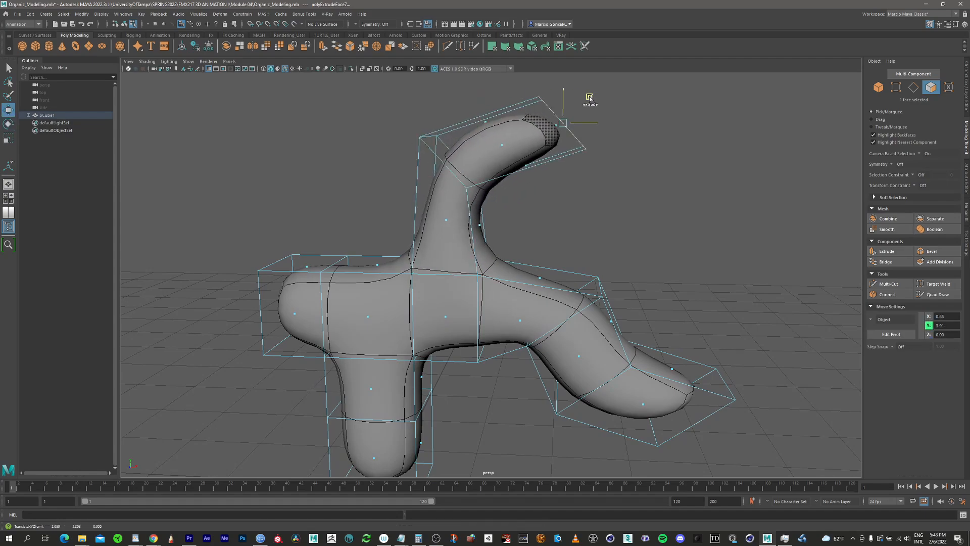
left_click_drag(547, 190, 467, 247, "alt")
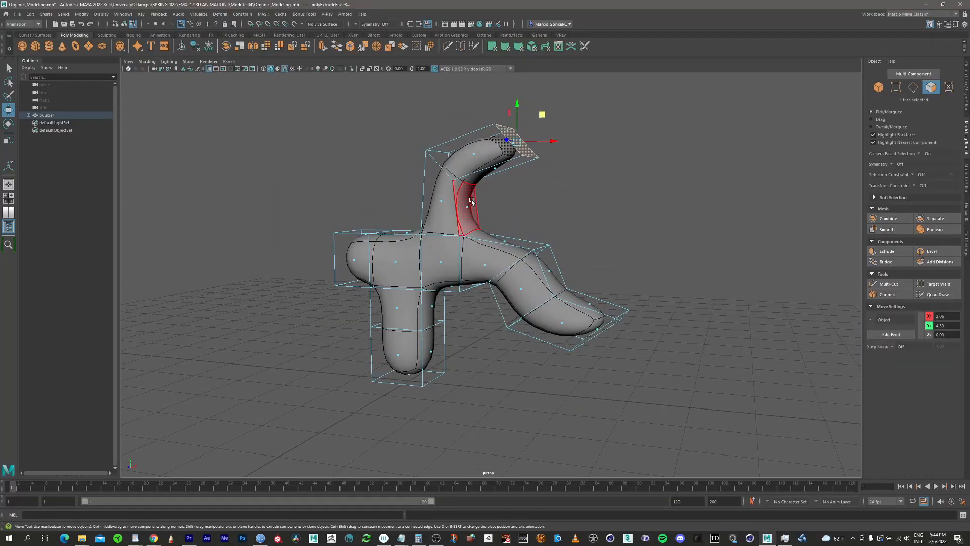
- Extrude the negative X arm's end face to about -2.16 in X and raise it to bend the arm upward
left_click_drag(510, 220, 314, 277, "alt")
left_click(380, 289)
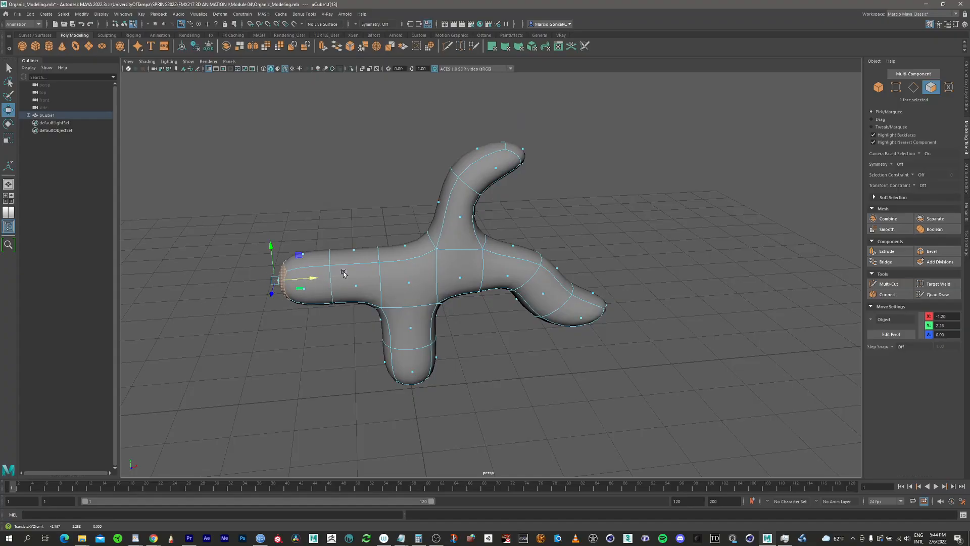
middle_click_drag(390, 252, 428, 252, "alt")
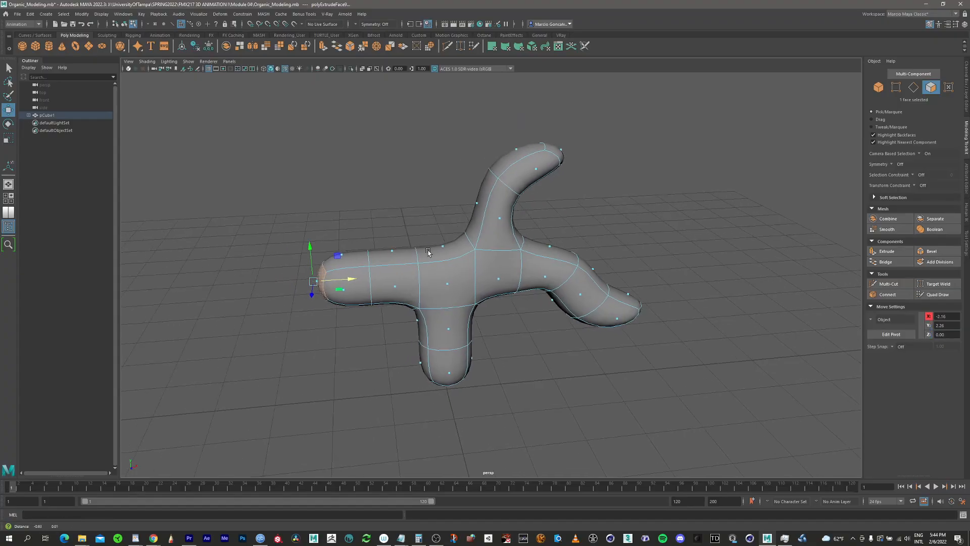
left_click_drag(428, 252, 315, 205, "alt")
mouse_move(450, 233)
left_mouse_down("alt")
mouse_move(373, 234)
mouse_move(446, 235)
left_mouse_up("alt")
- Turn off the smooth mesh preview and select the end face of the curved upper limb
key("1")
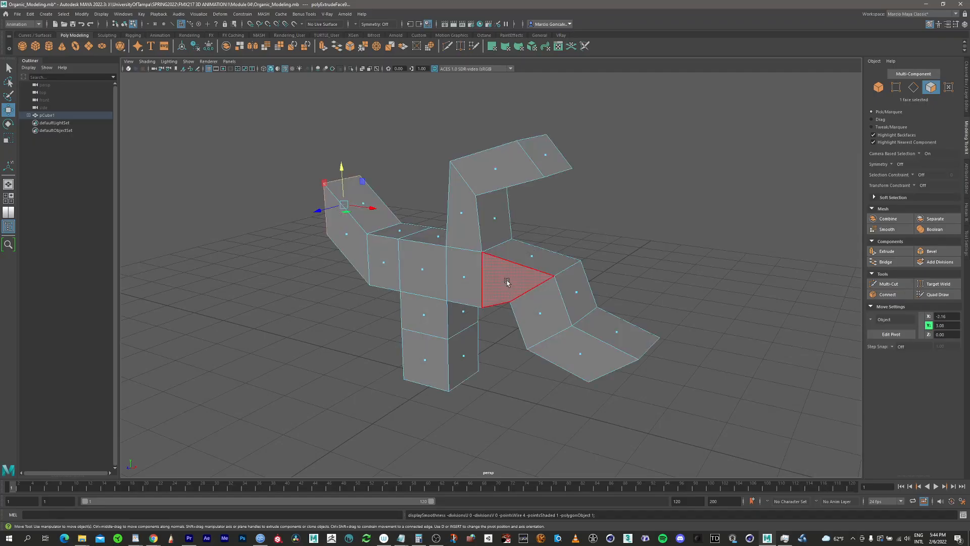
left_click_drag(519, 267, 496, 256, "alt")
right_click_drag(496, 255, 528, 232, "alt")
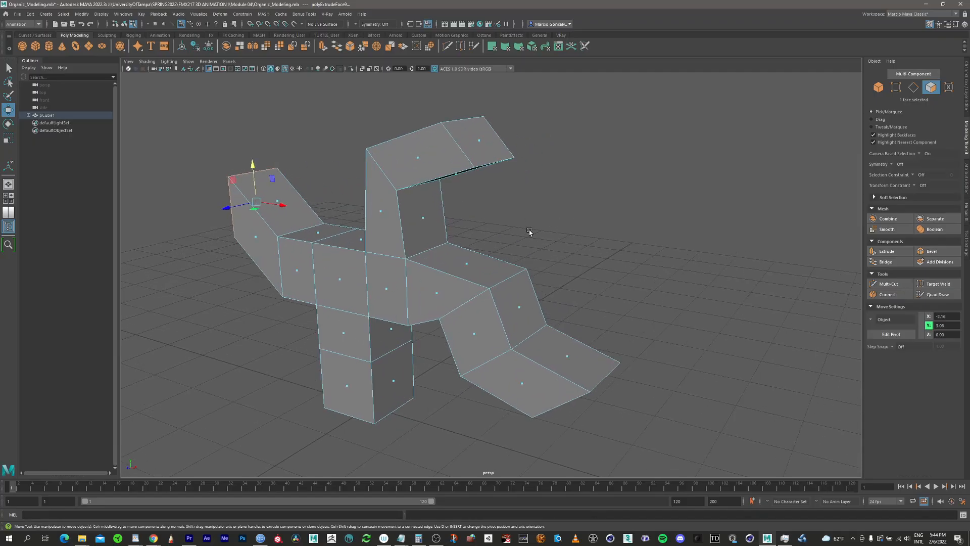
middle_click_drag(528, 232, 542, 313, "alt")
left_click(498, 244)
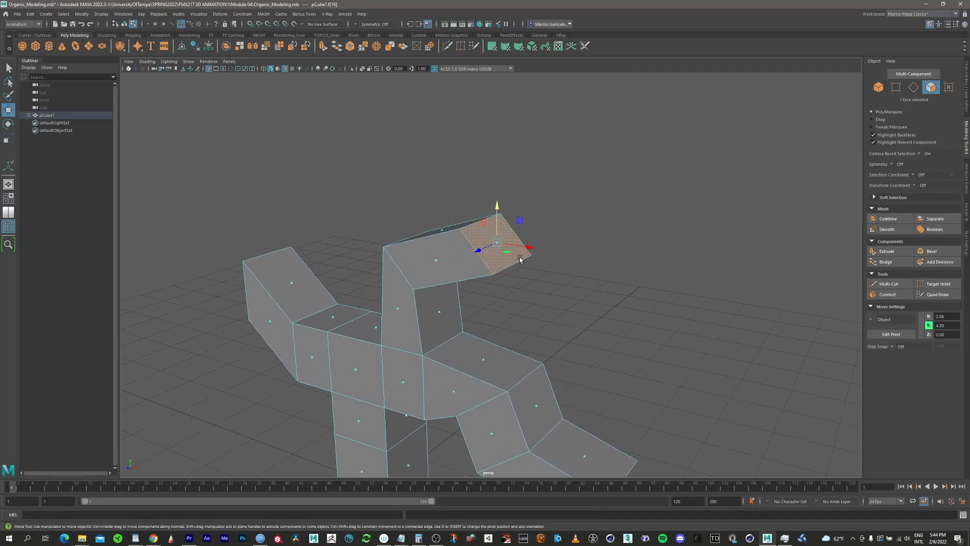
mouse_move(521, 258)
left_mouse_down("alt")
mouse_move(566, 242)
mouse_move(548, 271)
mouse_move(508, 259)
left_mouse_up("alt")
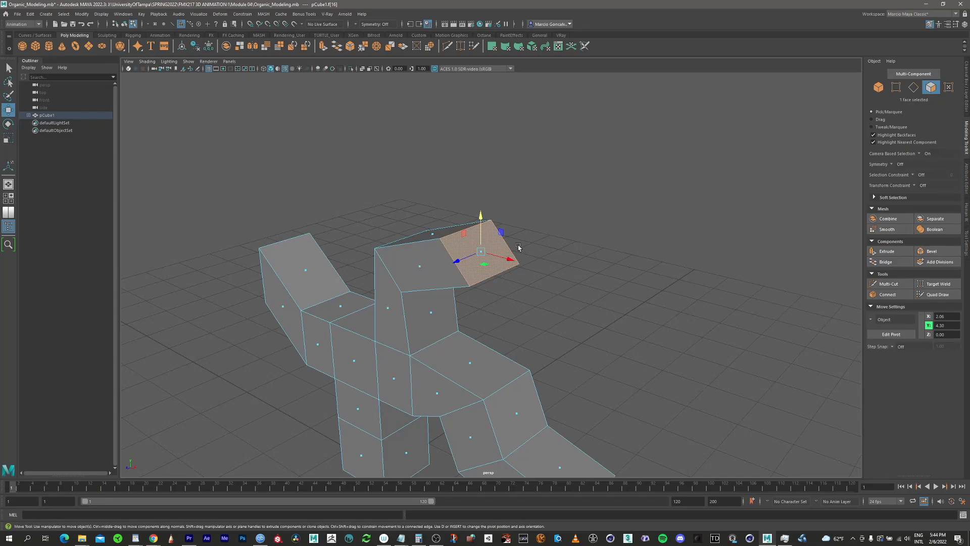
- Turn the smooth mesh preview back on, check it in wireframe, and return to shaded display
key("3")
key("4")
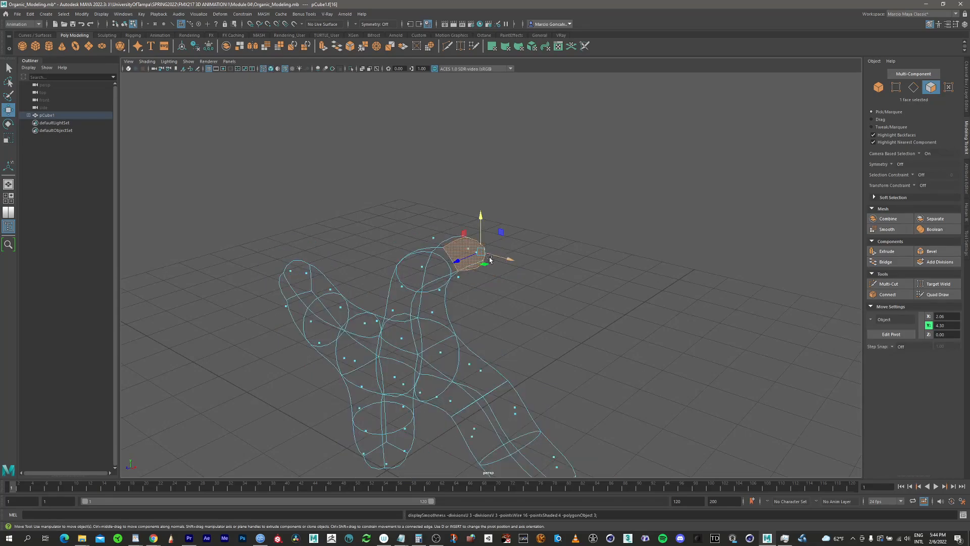
key("2")
key("3")
left_click(270, 69)
middle_click_drag(465, 297, 438, 268, "alt")
right_click_drag(394, 238, 403, 232, "alt")
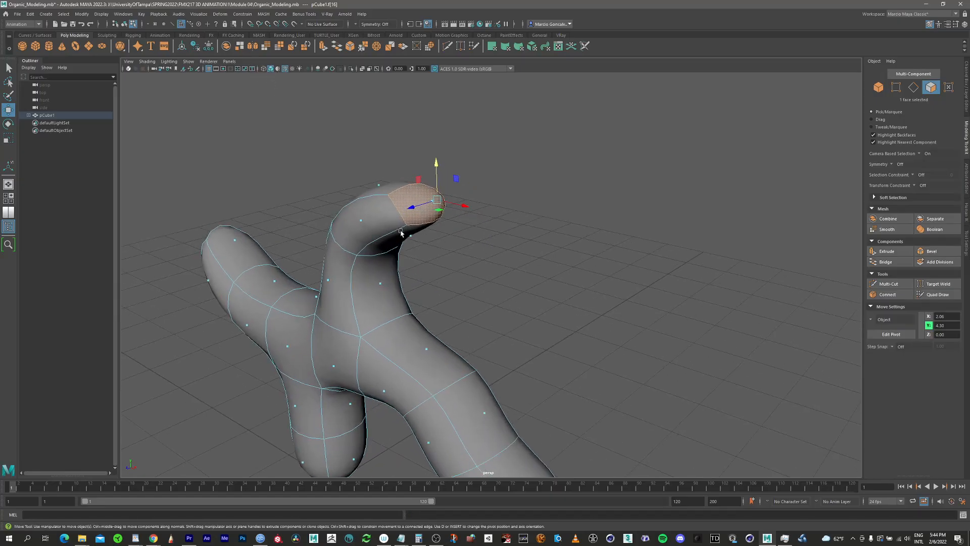
left_click_drag(403, 232, 425, 230, "alt")
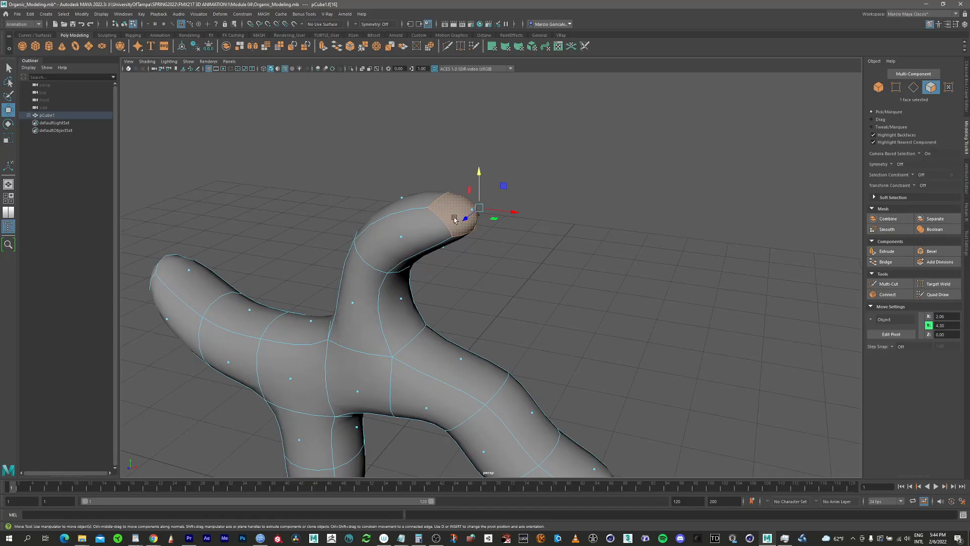
- Extrude the upper limb's end face outward with an offset of -1.2 to flare it into a bell
key("r")
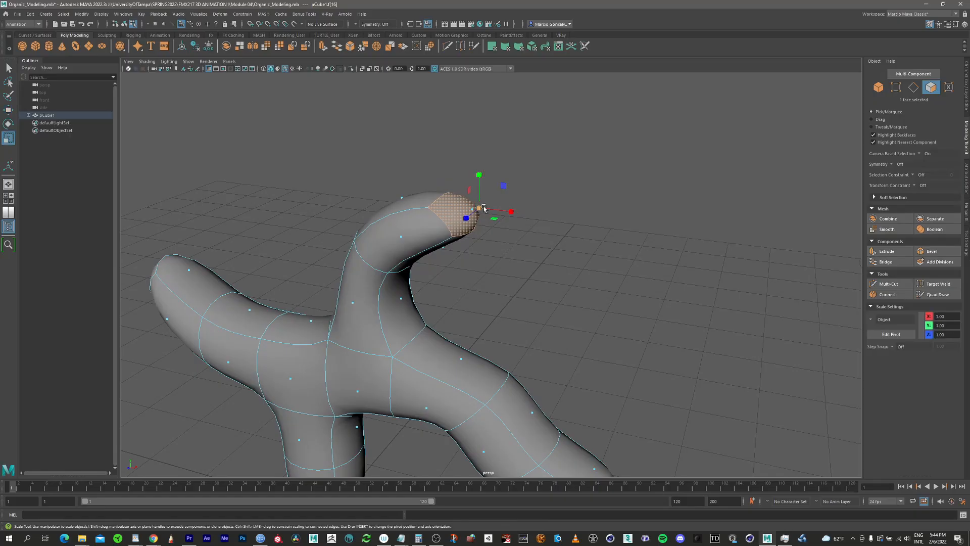
key("q")
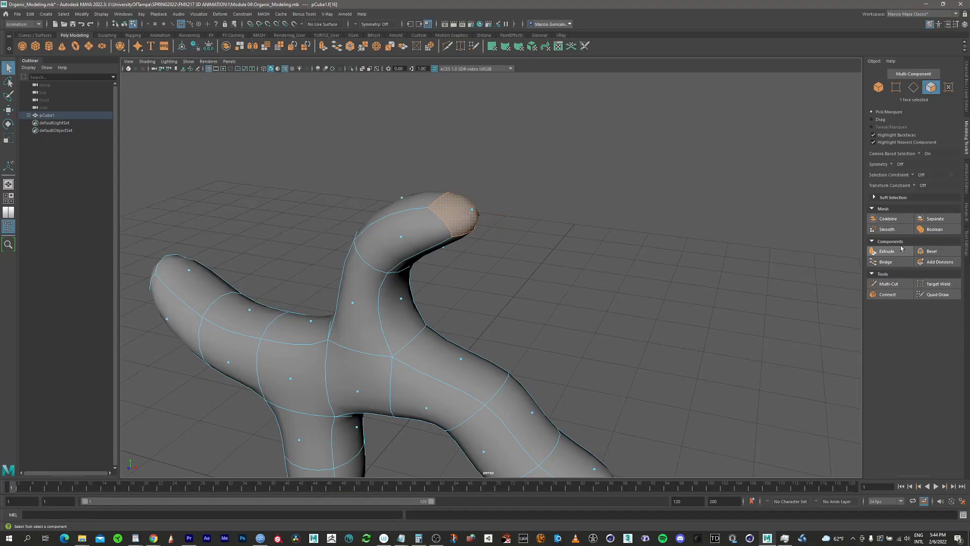
left_click(898, 252)
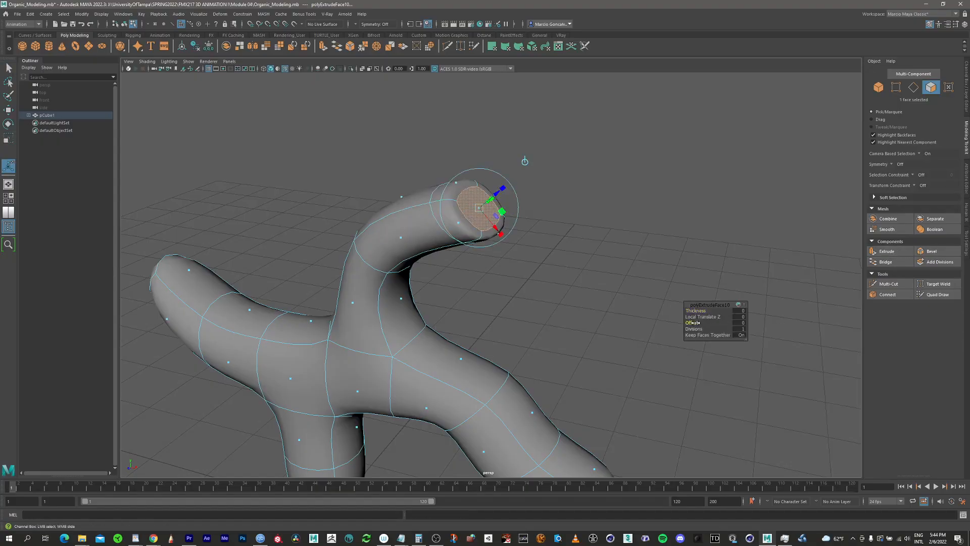
left_click_drag(697, 323, 689, 324)
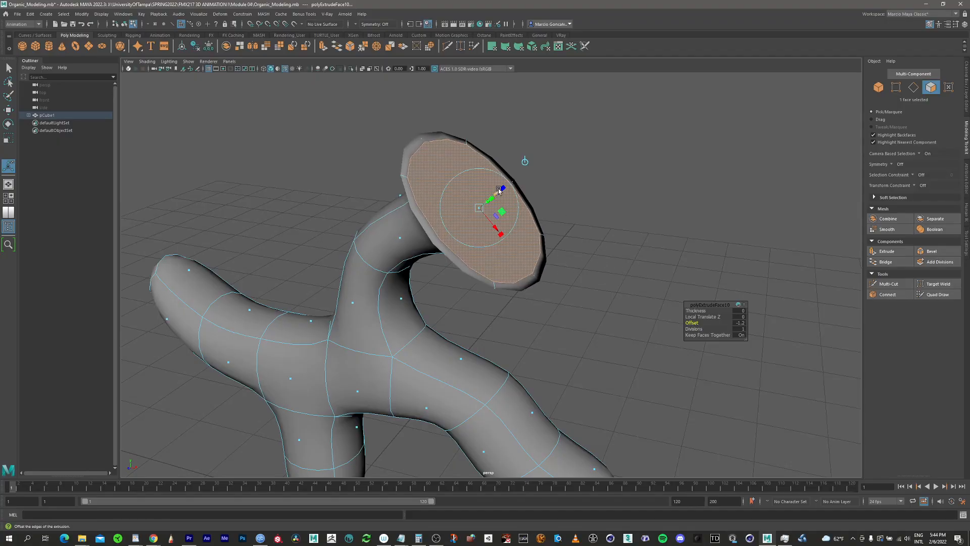
left_click_drag(498, 190, 565, 155)
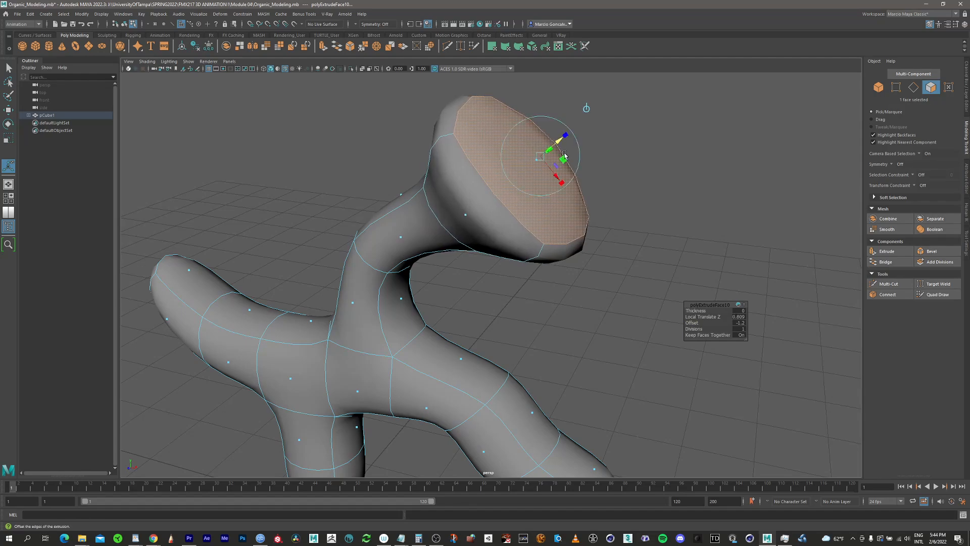
middle_click_drag(565, 155, 545, 206, "alt")
left_click_drag(545, 206, 538, 207, "alt")
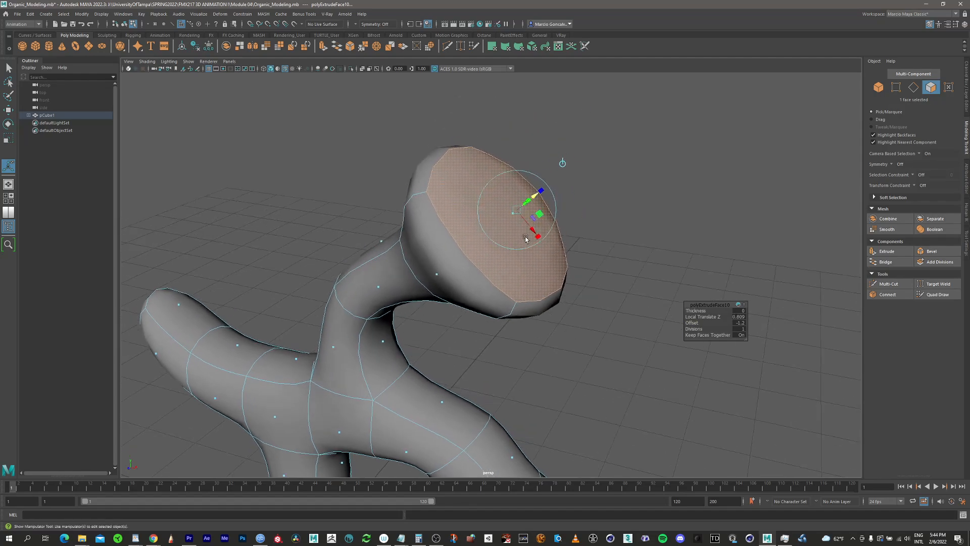
- Inset the bell's end face with an extrude offset of about 0.9, and extrude it again inward to hollow out the bell
left_click(888, 252)
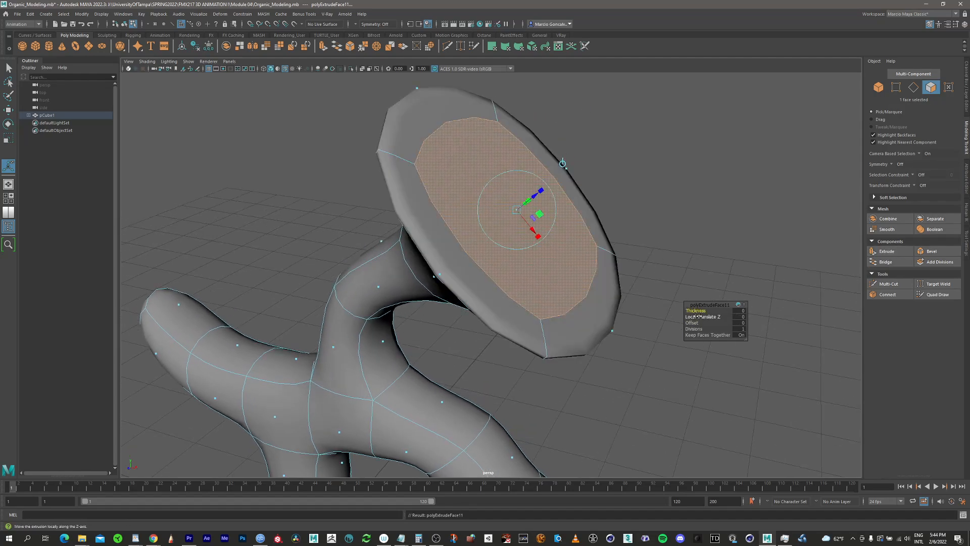
left_click_drag(694, 322, 699, 322)
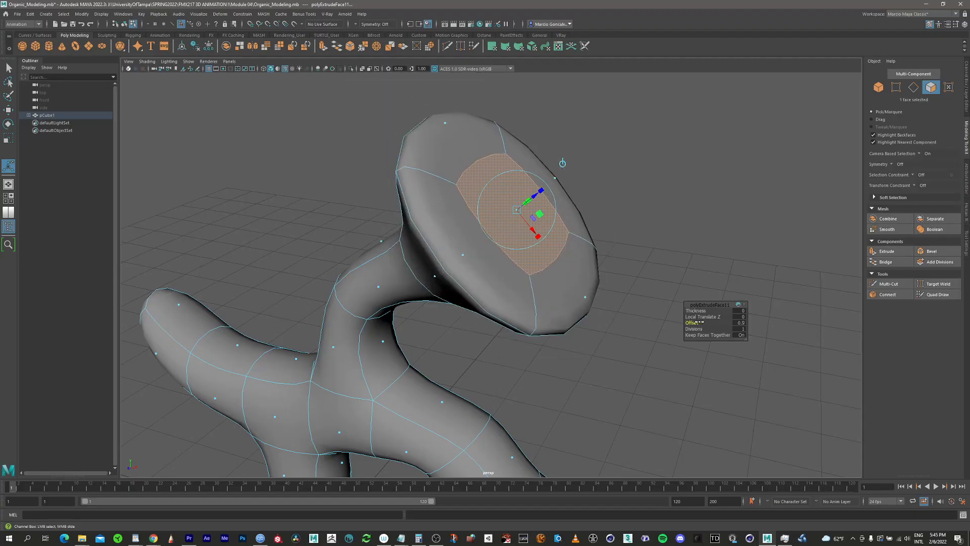
left_click(889, 251)
left_click_drag(696, 311, 696, 311)
right_click_drag(643, 284, 544, 257, "alt")
key("q")
left_click(617, 245)
left_click_drag(552, 263, 516, 239, "alt")
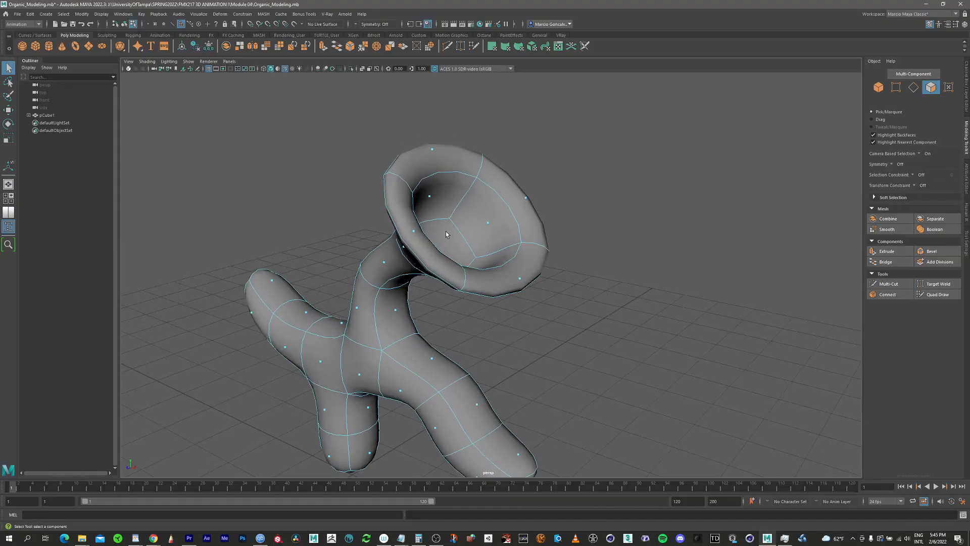
- Examine the hollow bell shape from several sides, comparing its low-poly faces with the smooth mesh preview
key("1")
left_click_drag(508, 237, 554, 233, "alt")
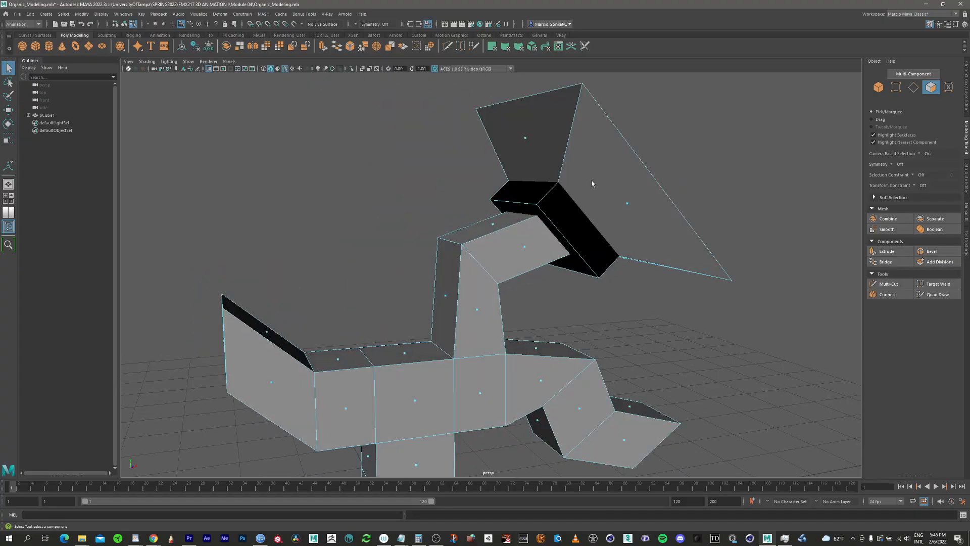
left_click_drag(592, 183, 608, 191, "alt")
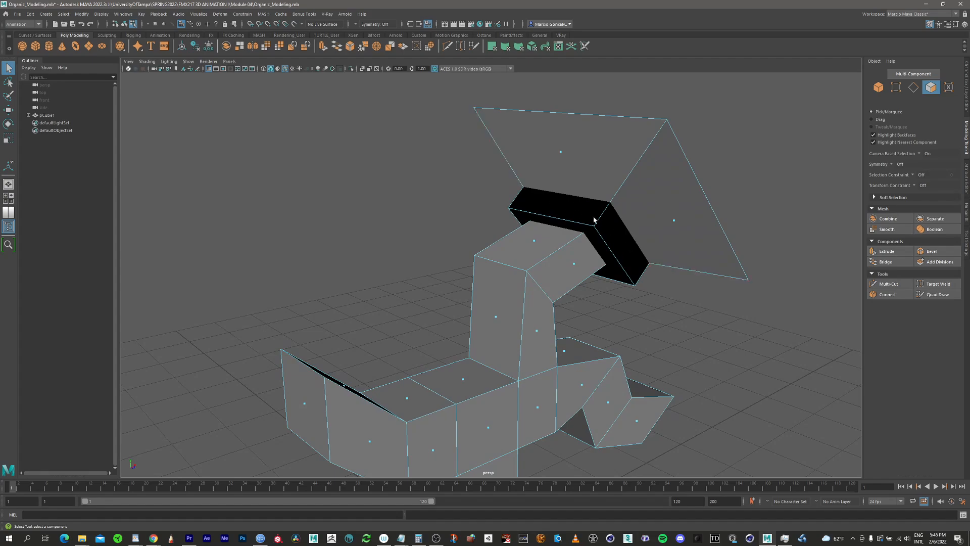
left_click_drag(618, 239, 515, 229, "alt")
key("3")
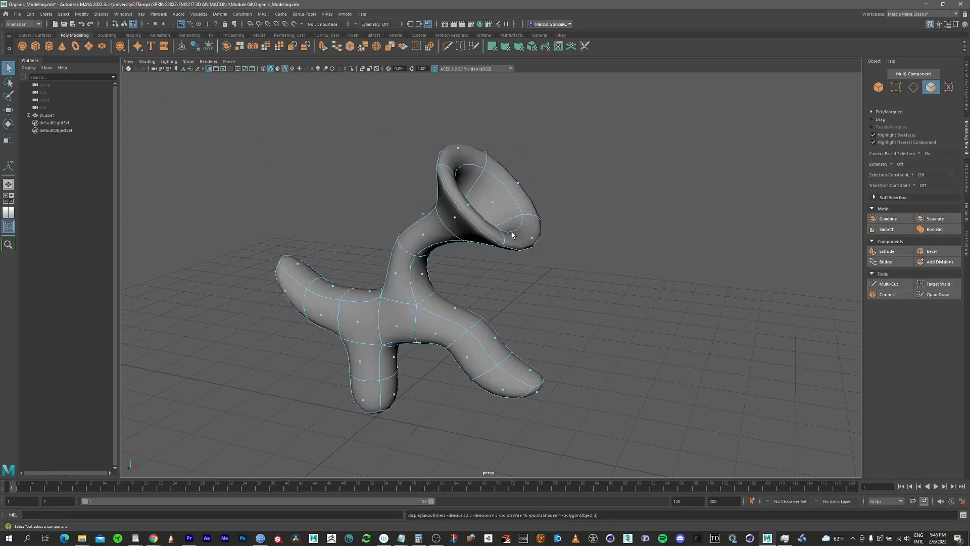
left_click_drag(614, 208, 559, 249, "alt")
key("1")
key("3")
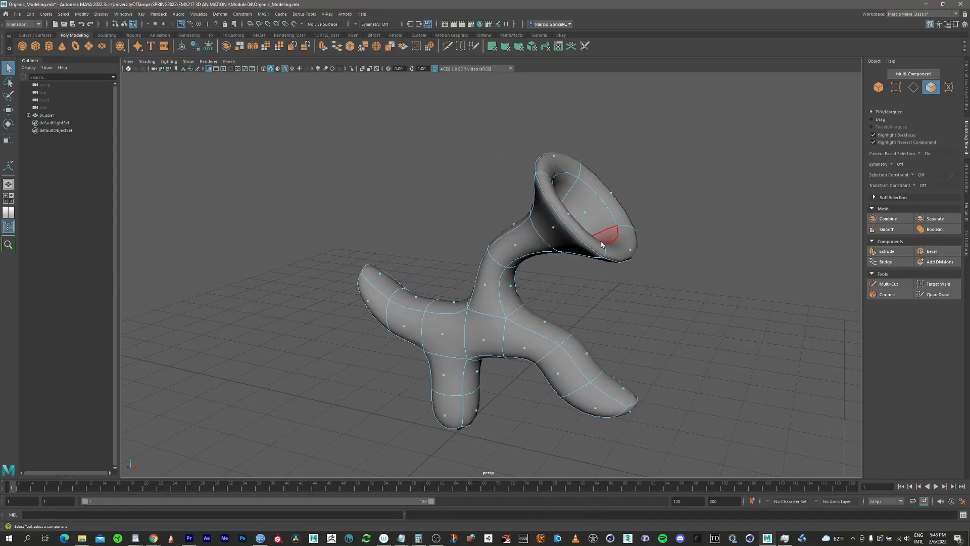
key("1")
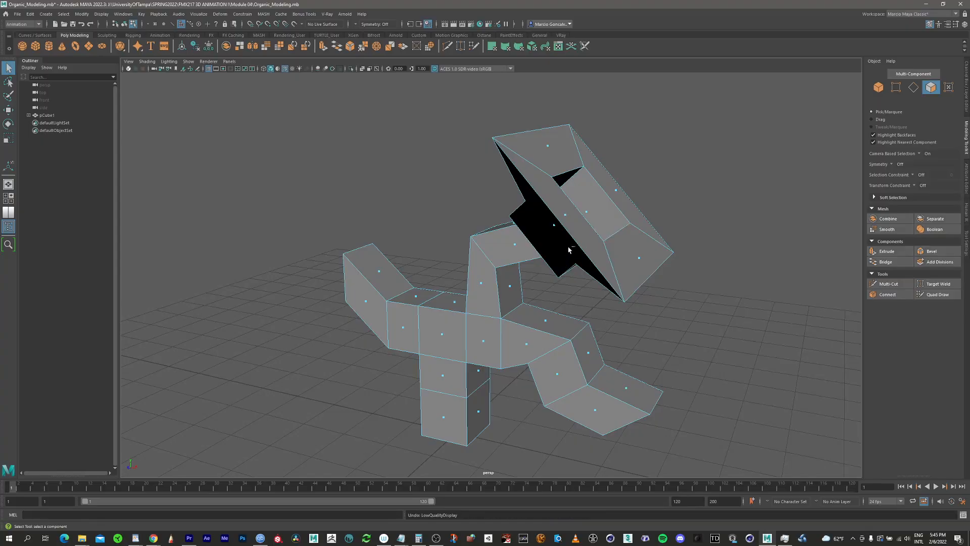
- Undo the bell extrusions, returning to the upper limb's plain end face with that face still selected
key("ctrl+z")
key("ctrl+z")
key("ctrl+z")
key("ctrl+z")
key("ctrl+z")
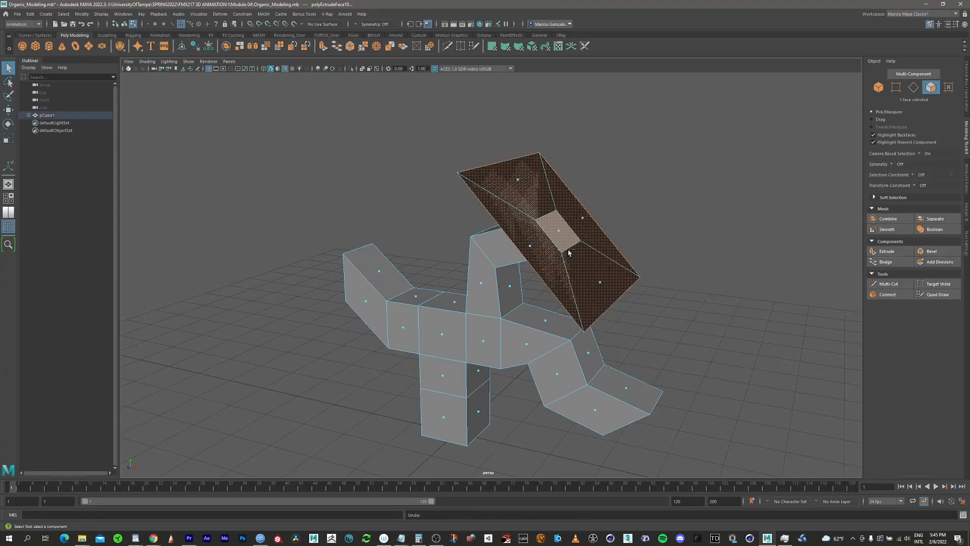
key("ctrl+z")
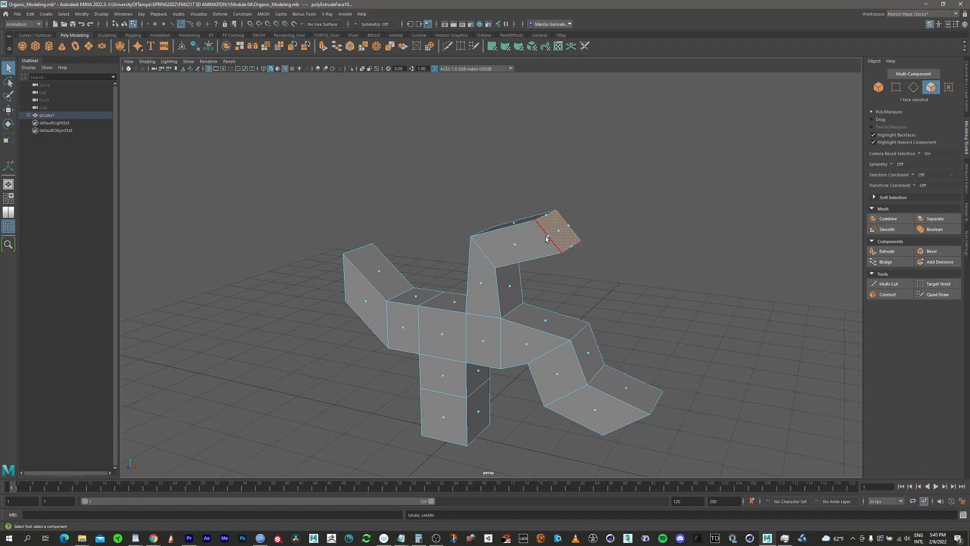
- Compare the model's low-poly faces with its smooth mesh preview from several angles
left_click_drag(521, 240, 426, 275, "alt")
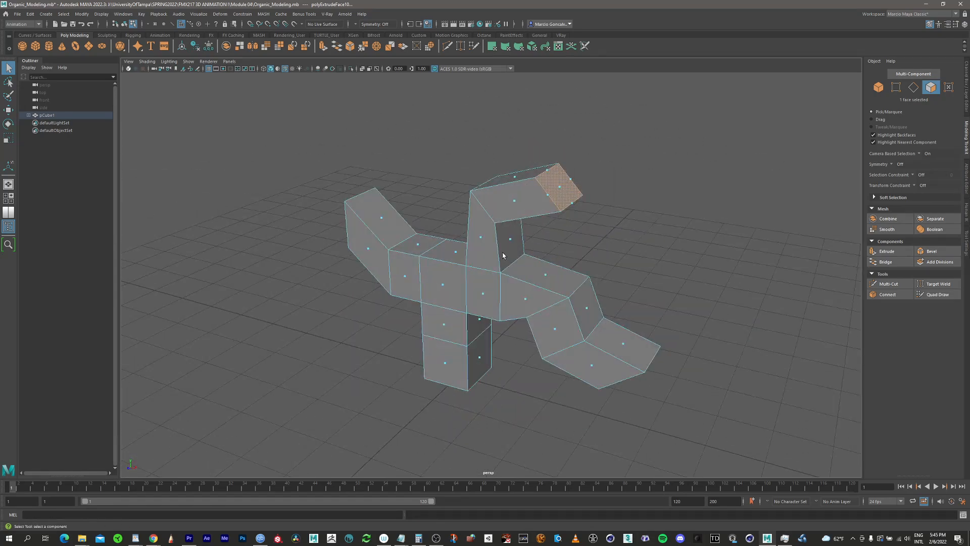
key("3")
left_click_drag(538, 293, 535, 174, "alt")
key("1")
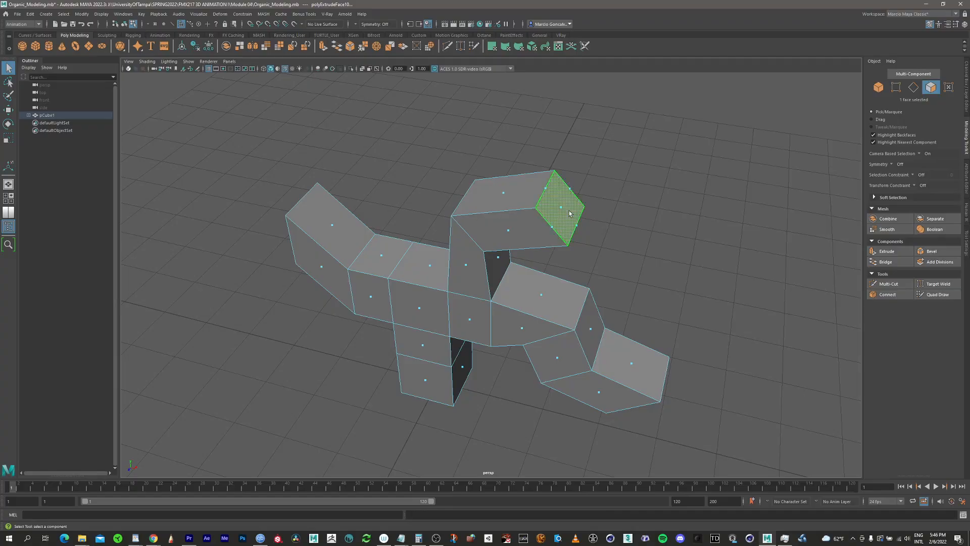
key("3")
left_click_drag(505, 298, 485, 287, "alt")
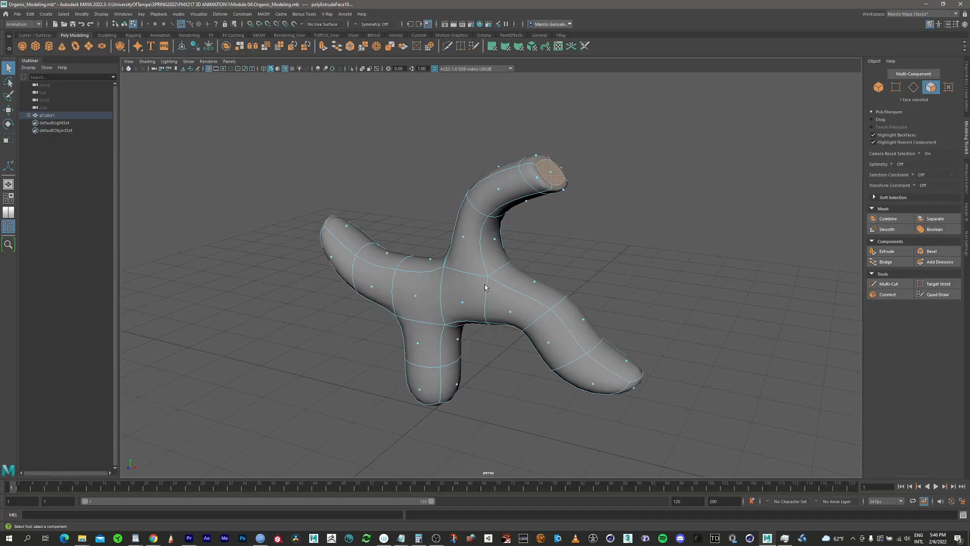
middle_click_drag(497, 285, 468, 276, "alt")
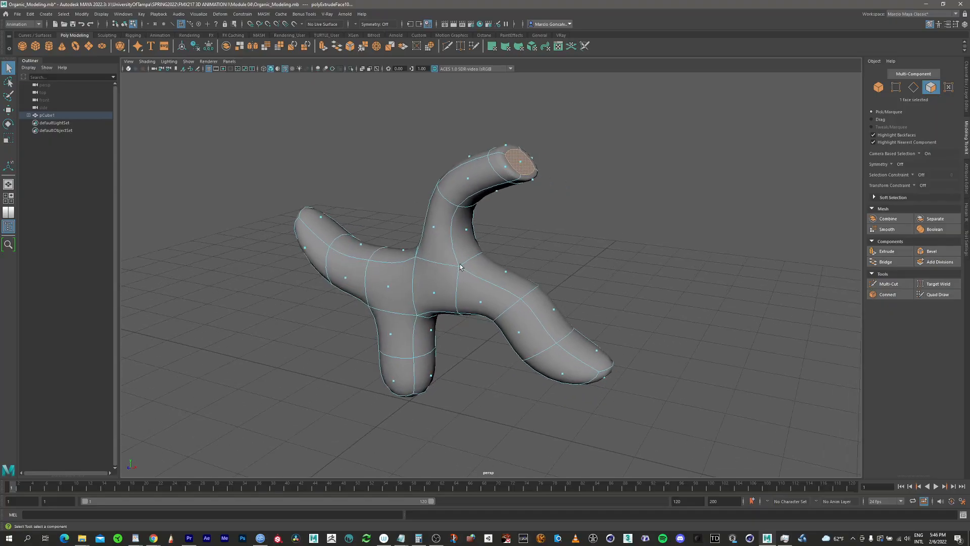
right_click_drag(468, 276, 572, 240, "alt")
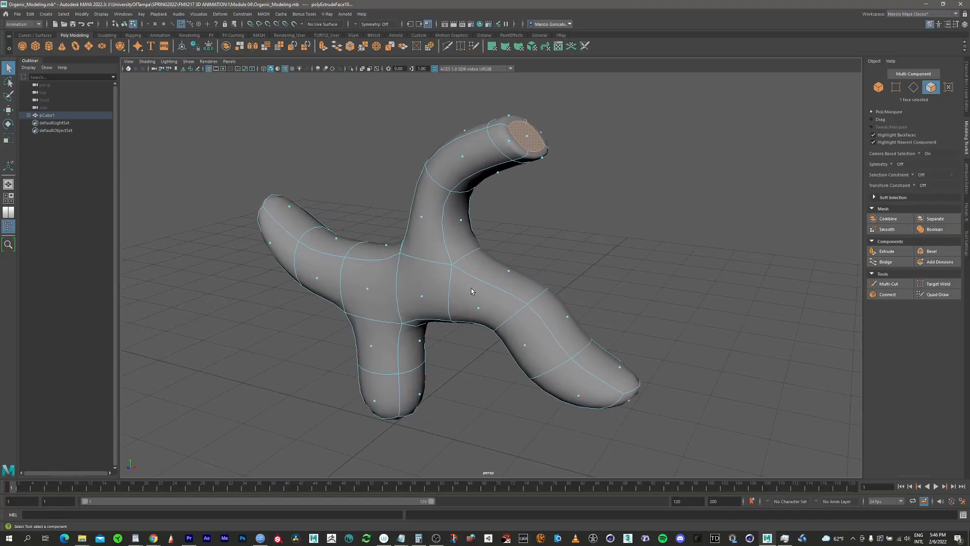
- Show the low-poly cage around the smooth preview and extrude the upper limb's end face outward to lengthen it
key("2")
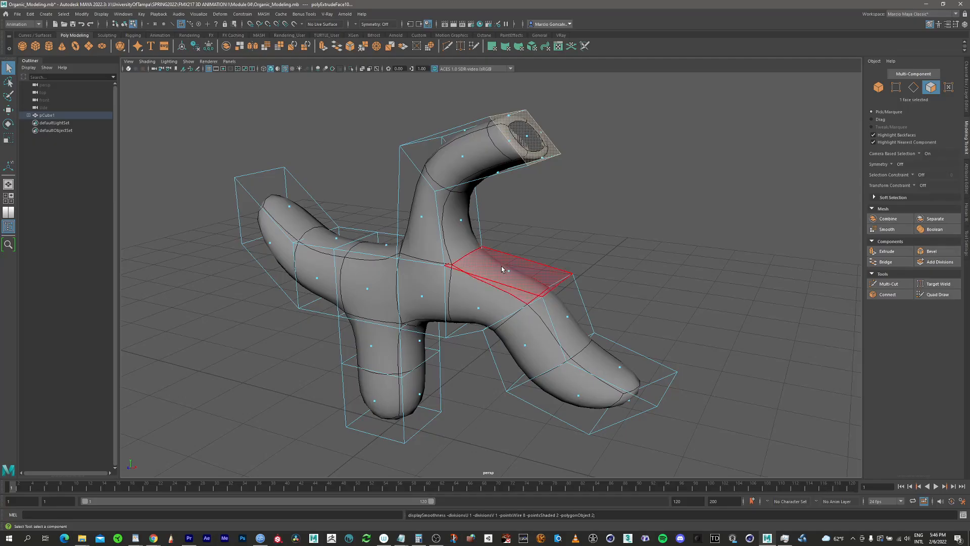
right_click_drag(503, 277, 462, 257, "alt")
mouse_move(462, 256)
left_mouse_down("alt")
mouse_move(508, 241)
mouse_move(465, 260)
left_mouse_up("alt")
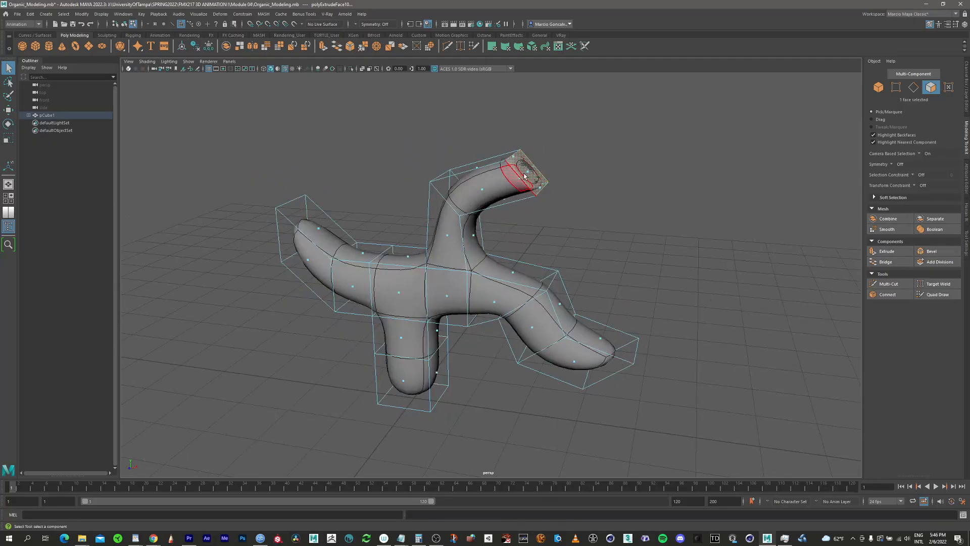
key("w")
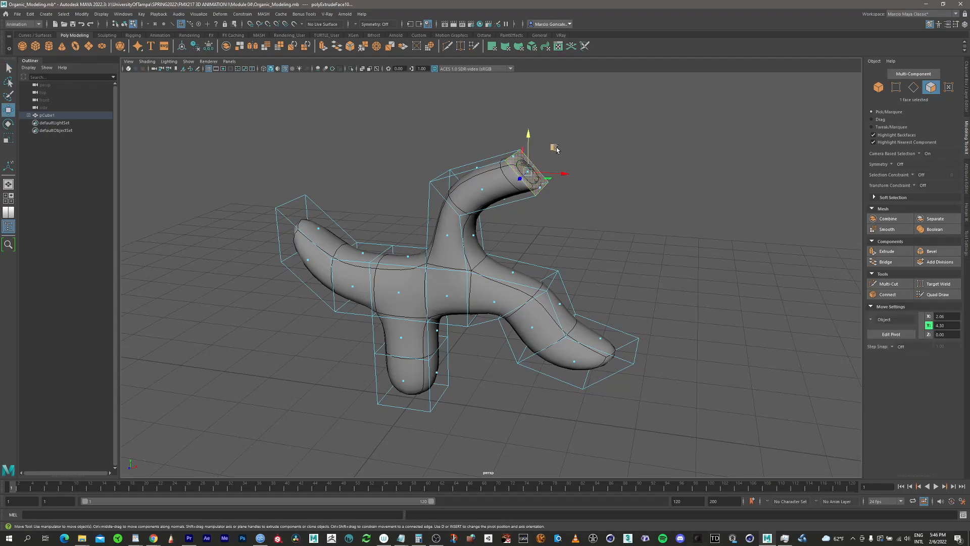
left_click_drag(554, 148, 590, 171)
mouse_move(514, 212)
left_mouse_down("alt")
mouse_move(535, 220)
mouse_move(607, 170)
mouse_move(551, 187)
mouse_move(512, 219)
left_mouse_up("alt")
key("q")
left_click(686, 130)
left_click_drag(679, 133, 578, 169, "alt")
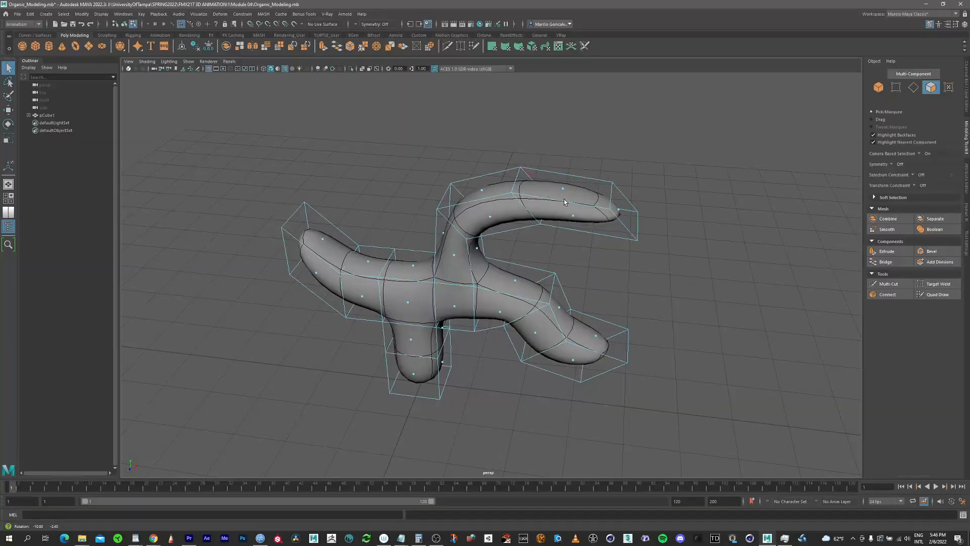
- Compare the lengthened limb in low-poly, cage and smooth mesh display, ending in low-poly display
key("1")
left_click_drag(563, 229, 559, 210, "alt")
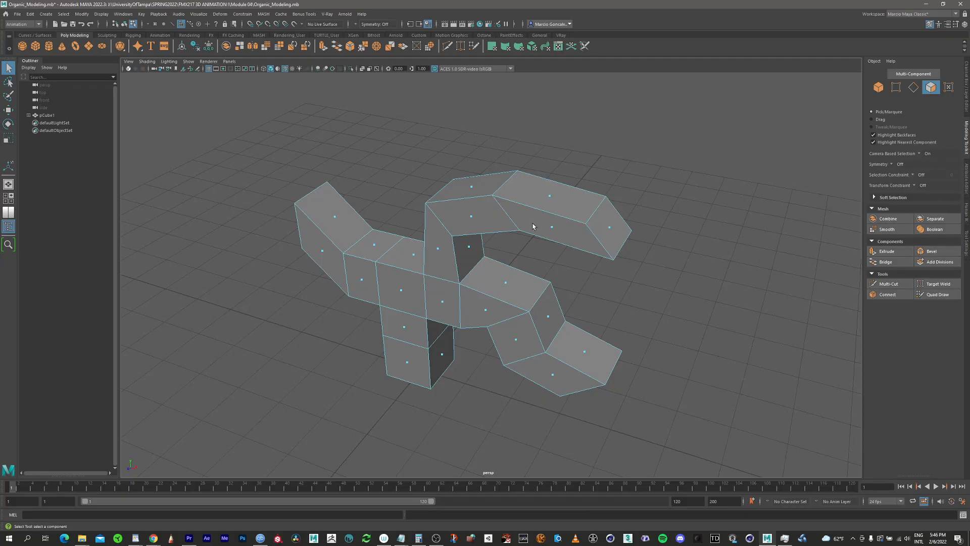
key("2")
key("3")
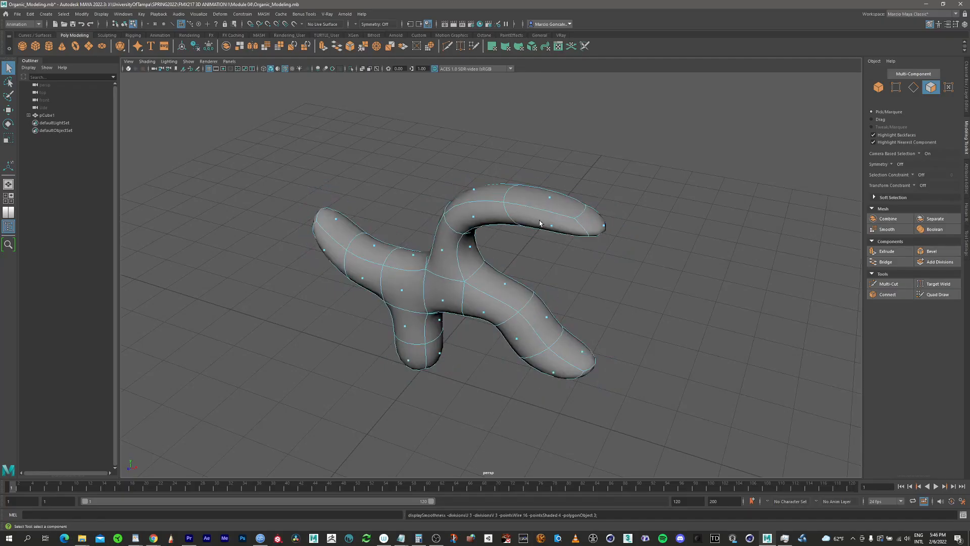
key("1")
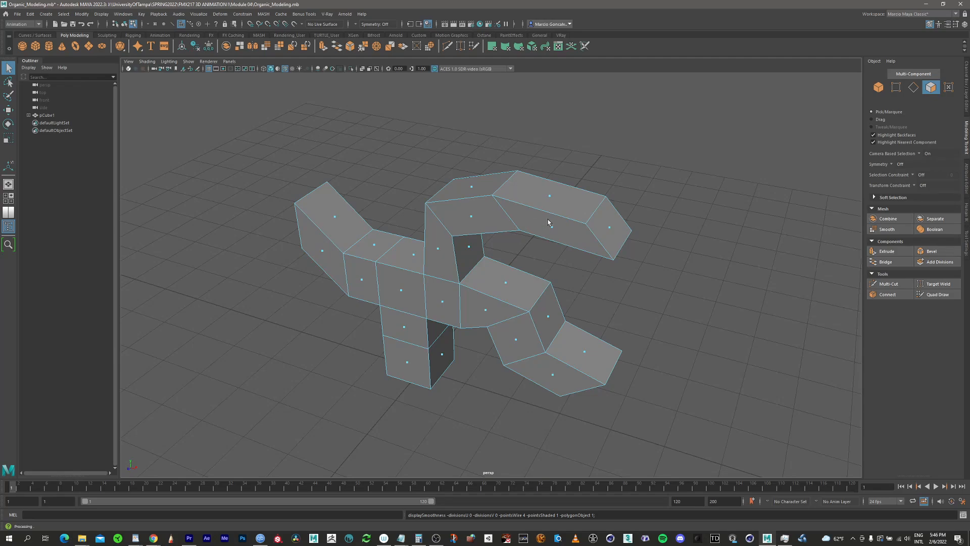
left_click_drag(551, 256, 444, 256, "alt")
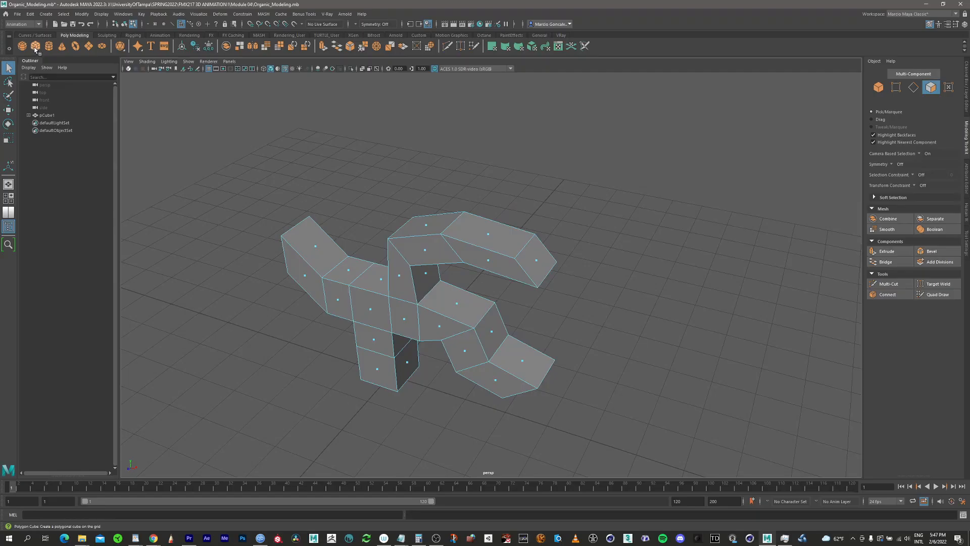
- Create a new polygon cube and place it beside the limb model at about X 3.45, Z -4.64
left_click(35, 46)
key("w")
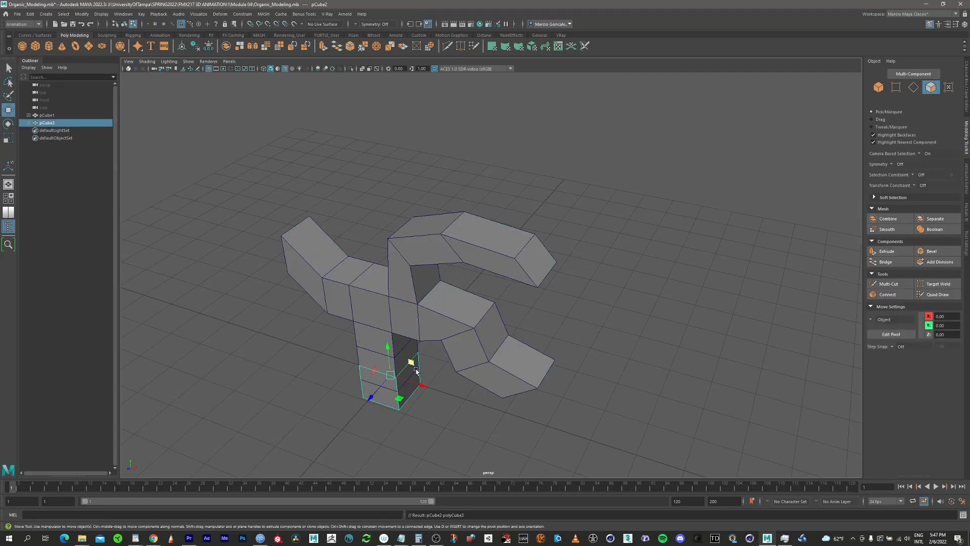
left_click_drag(400, 399, 581, 238)
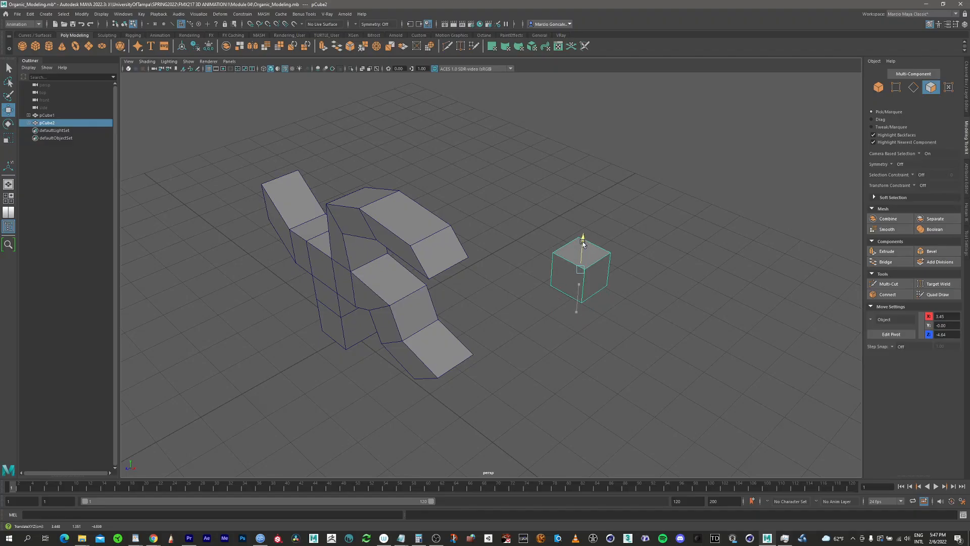
left_click(897, 255)
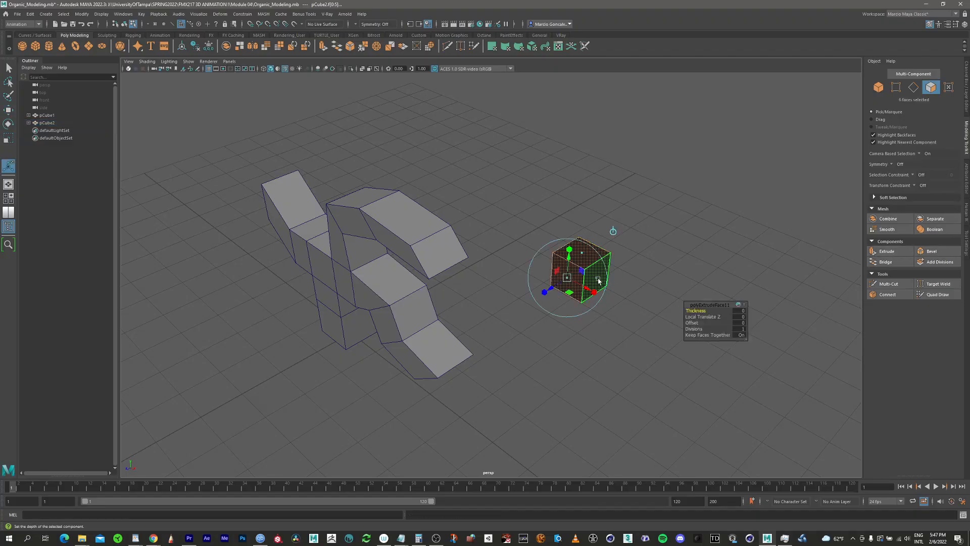
key("ctrl+z")
key("ctrl+z")
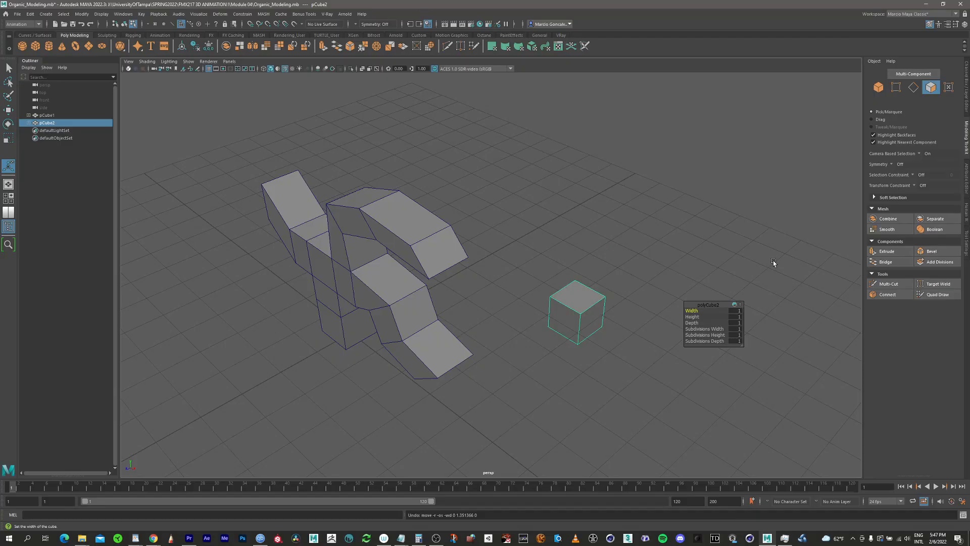
- Extrude the new cube's top face upward twice and the top block's positive-Z side face outward twice, forming an upside-down L
right_click_drag(579, 298, 581, 320)
left_click(577, 298)
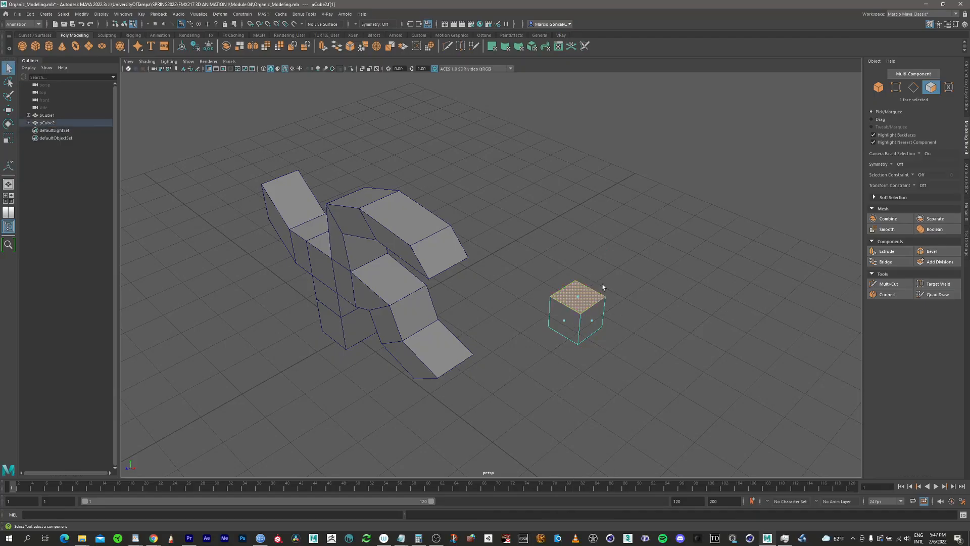
key("w")
left_click_drag(581, 273, 586, 162, "shift")
left_click(568, 230)
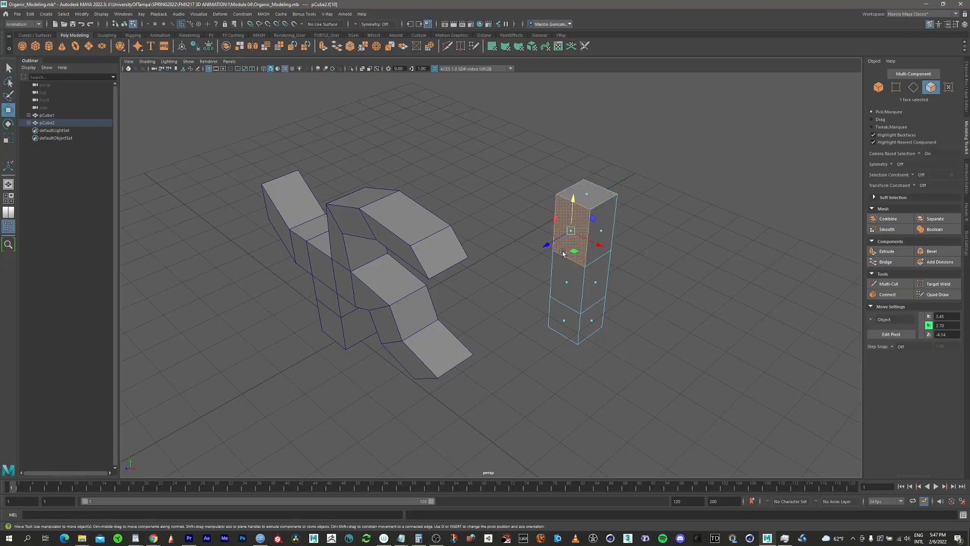
left_click_drag(555, 246, 524, 283, "shift")
- Turn on smooth mesh preview for both the new L-shaped mesh and the original limb model
key("3")
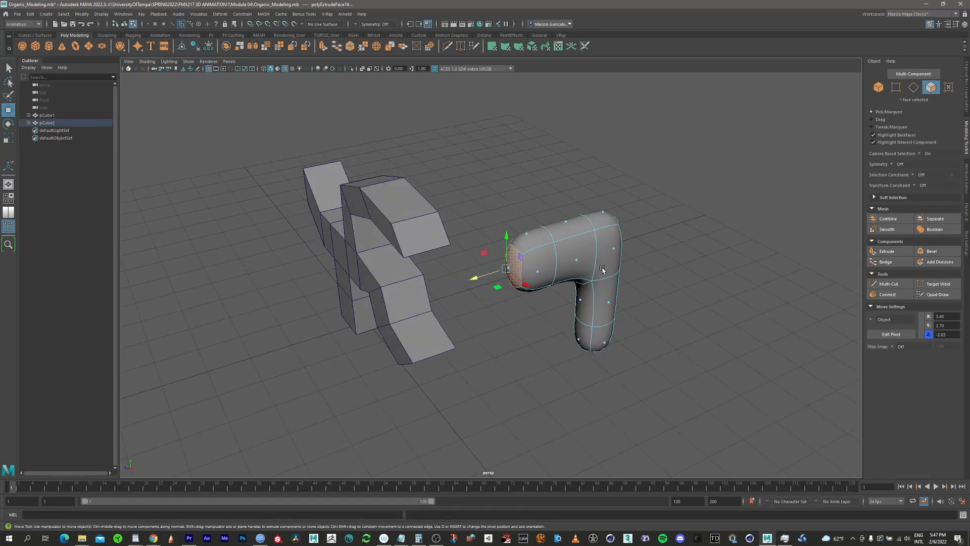
left_click_drag(603, 269, 428, 248, "alt")
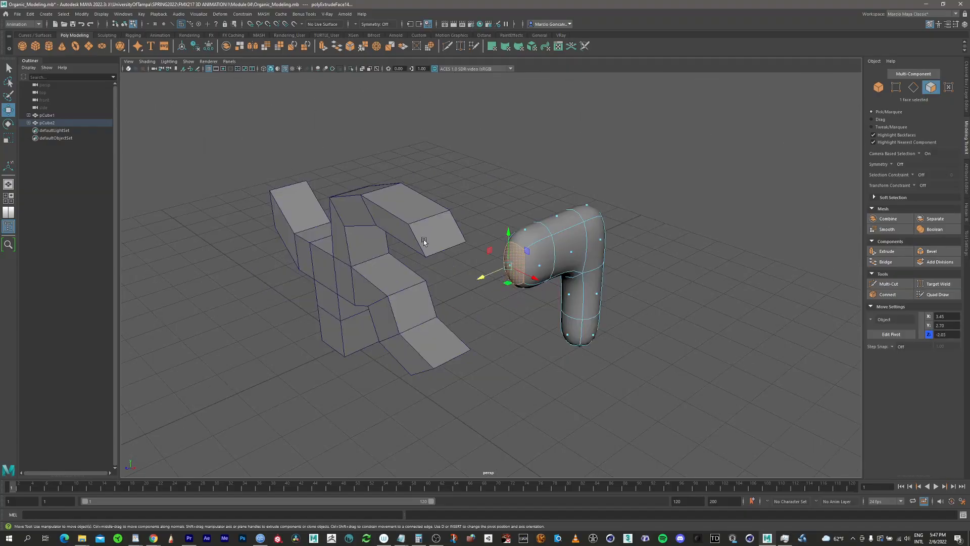
left_click(415, 381)
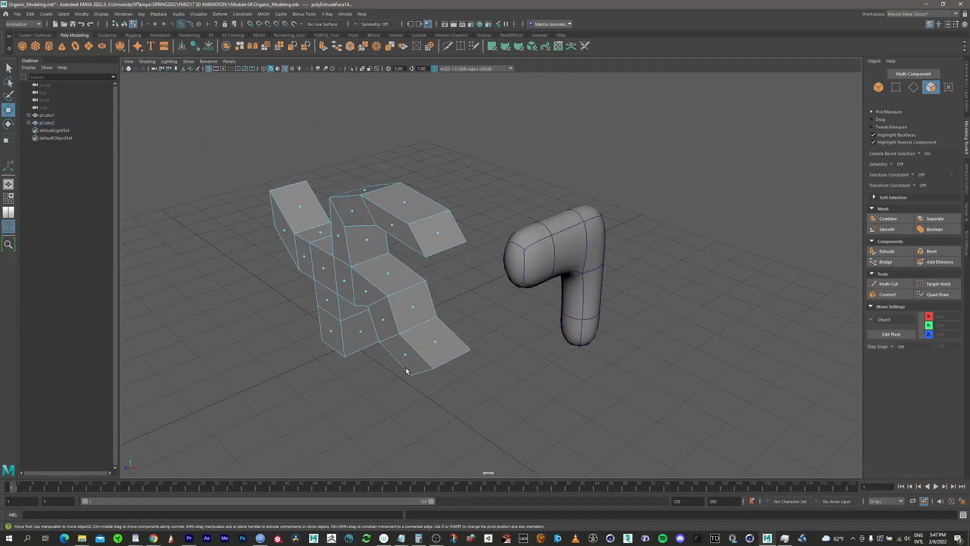
key("3")
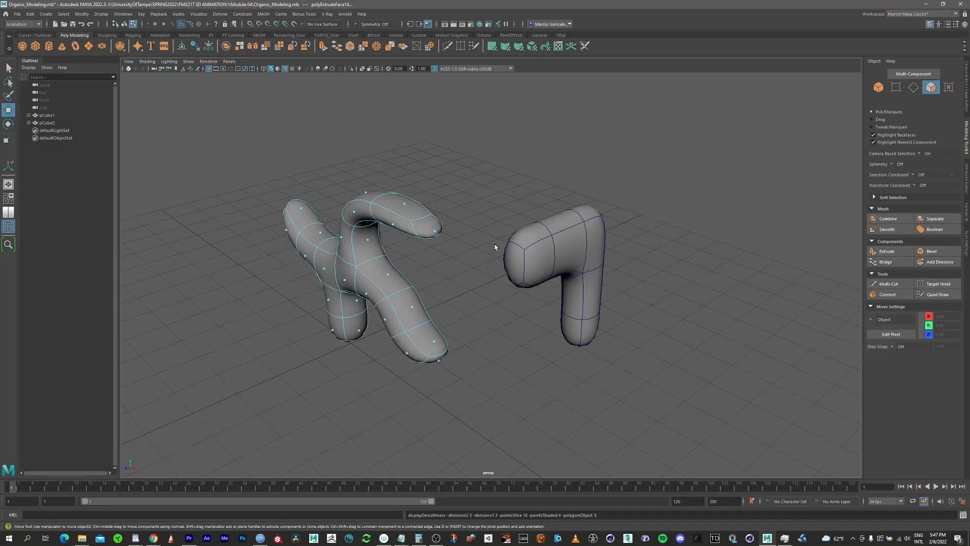
left_click_drag(498, 250, 575, 245, "alt")
- Display the low-poly cage around the L-shaped mesh's smooth preview and compare both models from several sides
left_click(545, 235)
key("2")
left_click_drag(544, 281, 433, 183, "alt")
key("q")
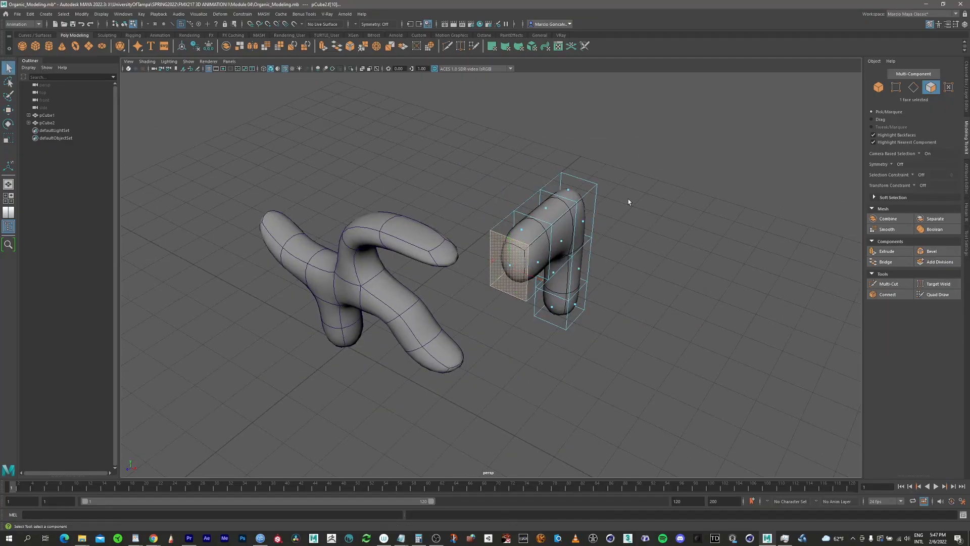
mouse_move(549, 241)
right_mouse_down("alt")
mouse_move(506, 240)
mouse_move(534, 239)
right_mouse_up("alt")
mouse_move(535, 239)
left_mouse_down("alt")
mouse_move(504, 243)
mouse_move(551, 248)
mouse_move(541, 248)
left_mouse_up("alt")
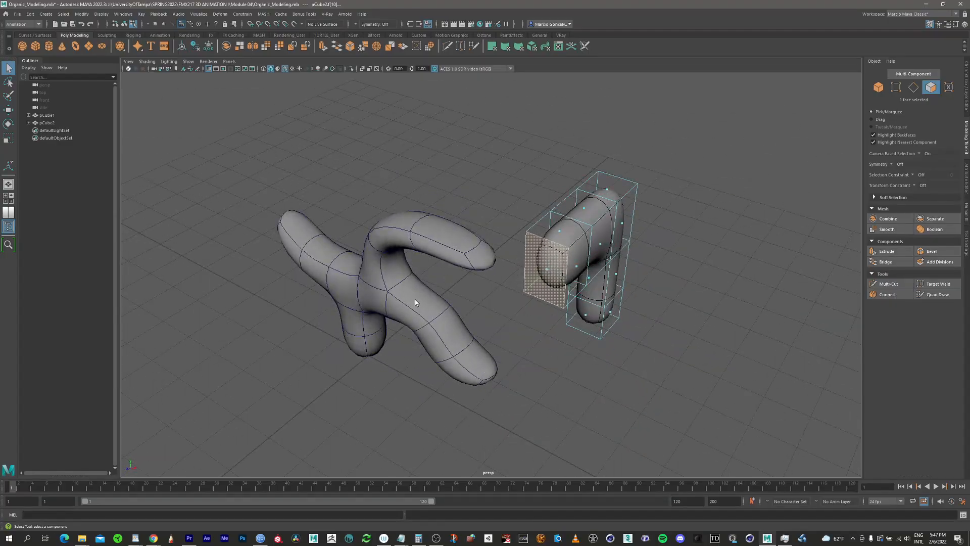
mouse_move(426, 313)
left_mouse_down("alt")
mouse_move(440, 311)
mouse_move(427, 310)
left_mouse_up("alt")
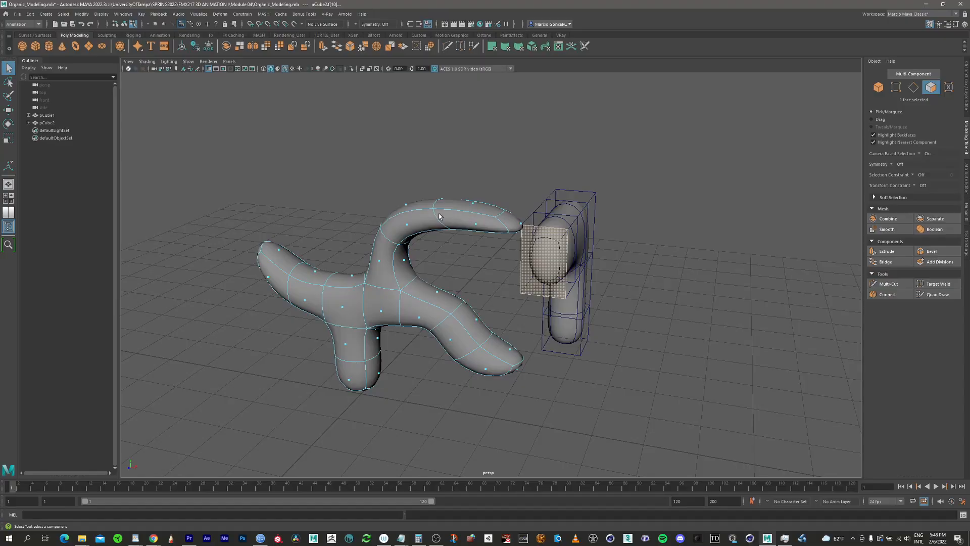
right_click_drag(438, 216, 505, 194, "alt")
left_click_drag(464, 286, 434, 295, "alt")
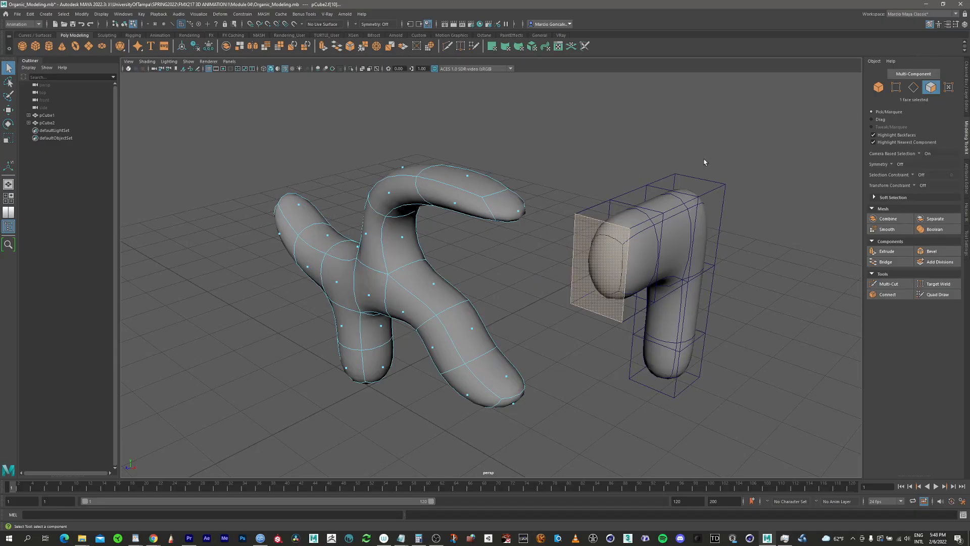
- Select the original limb model as a whole object and expand the Smooth Mesh attributes of its shape node
right_click_drag(388, 242, 424, 227)
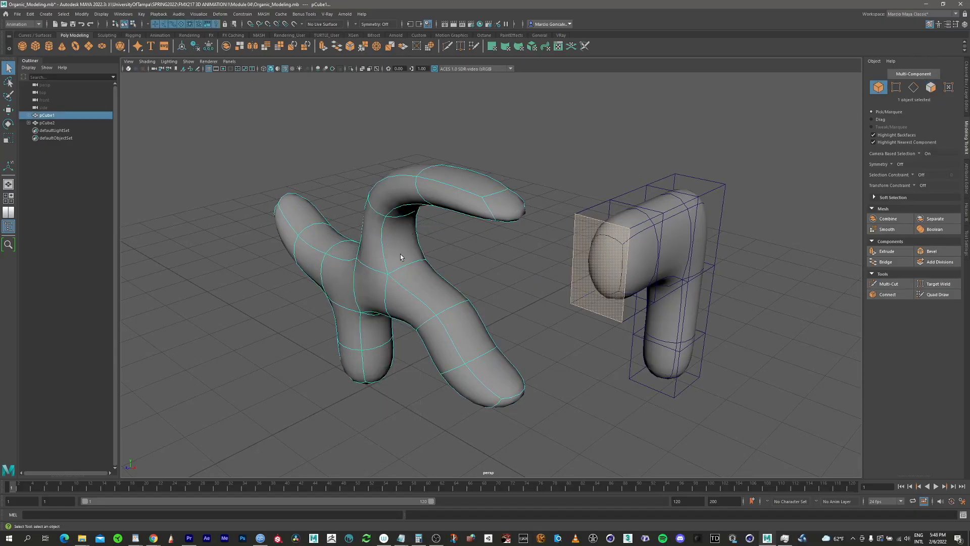
left_click(948, 23)
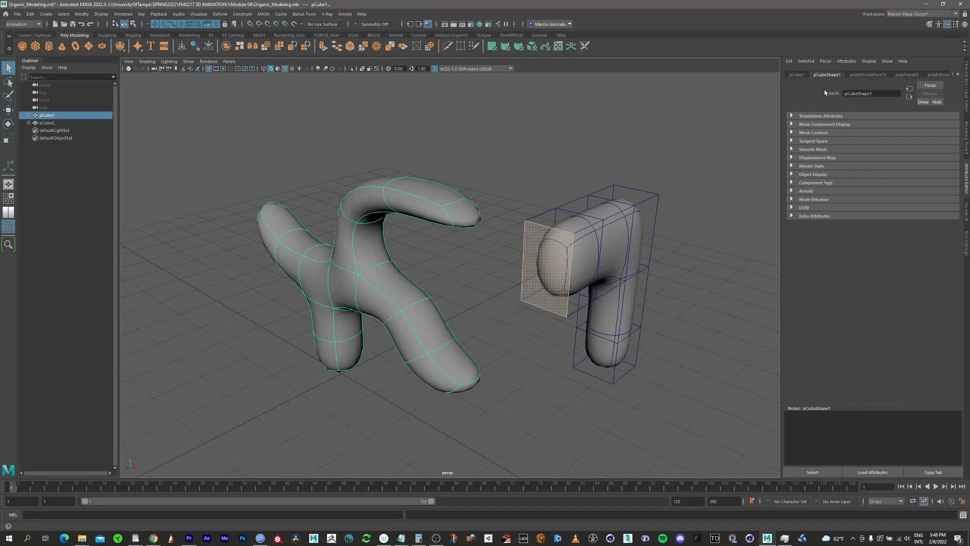
left_click(791, 149)
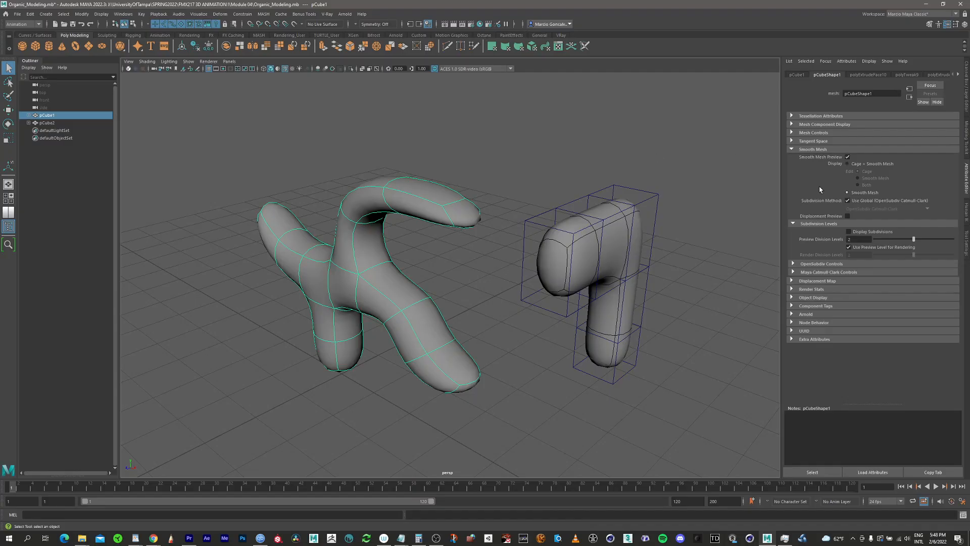
- Cycle the original model through unsmoothed and smooth display, ending in Cage + Smooth Mesh, to compare the Smooth Mesh attributes
key("1")
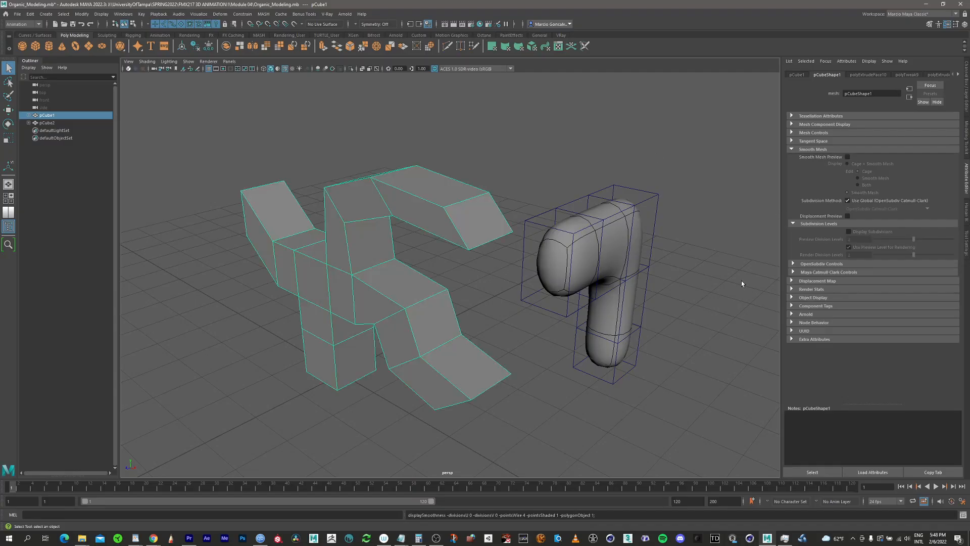
key("3")
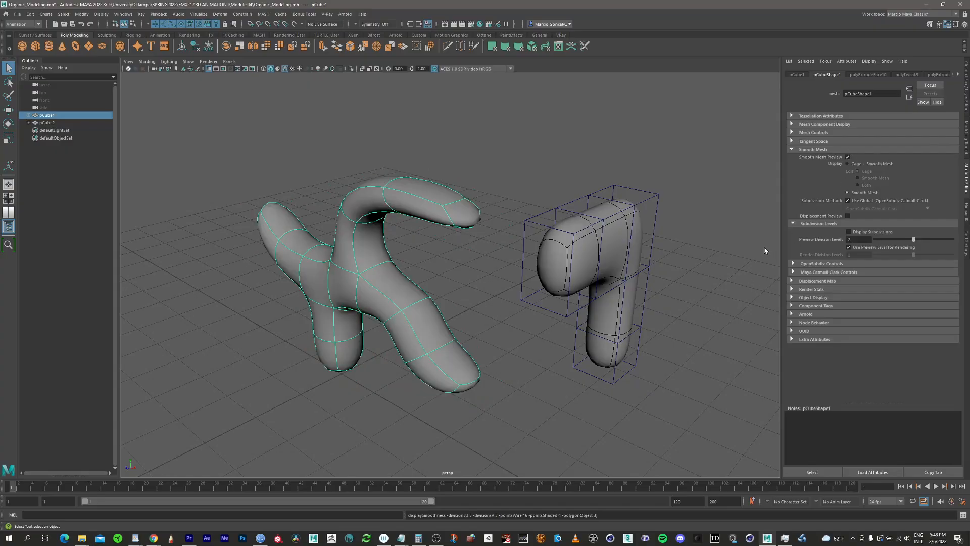
key("2")
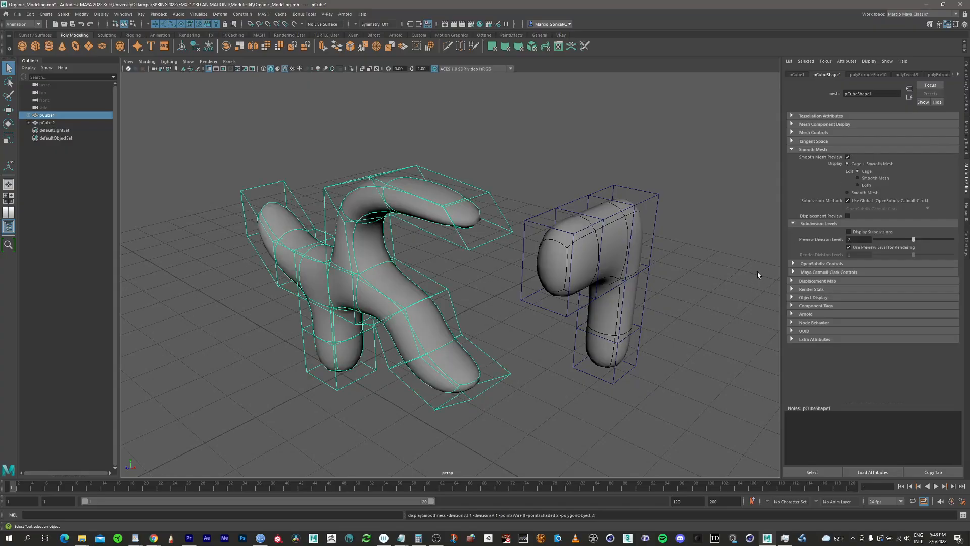
- Switch the original limb model to full smooth mesh preview and display its subdivisions to examine the denser surface grid
key("1")
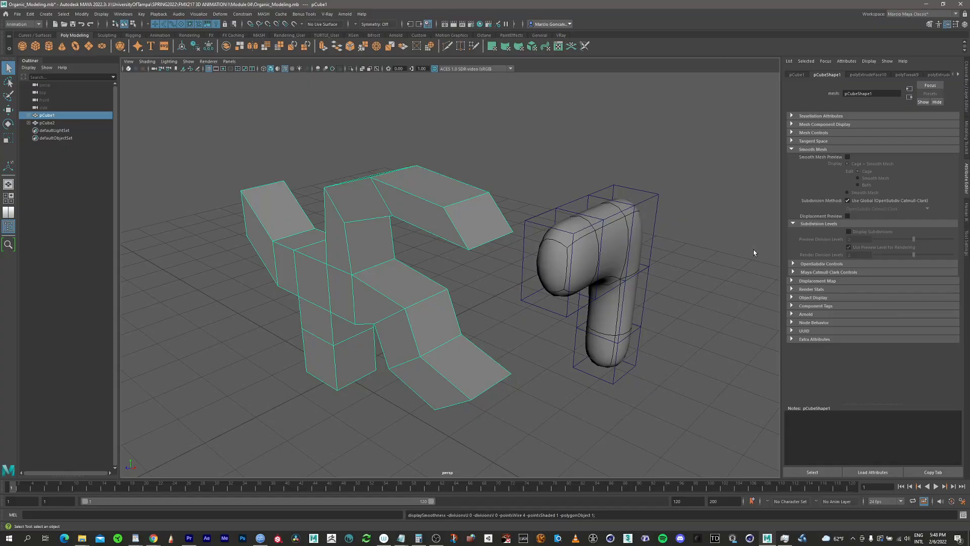
key("3")
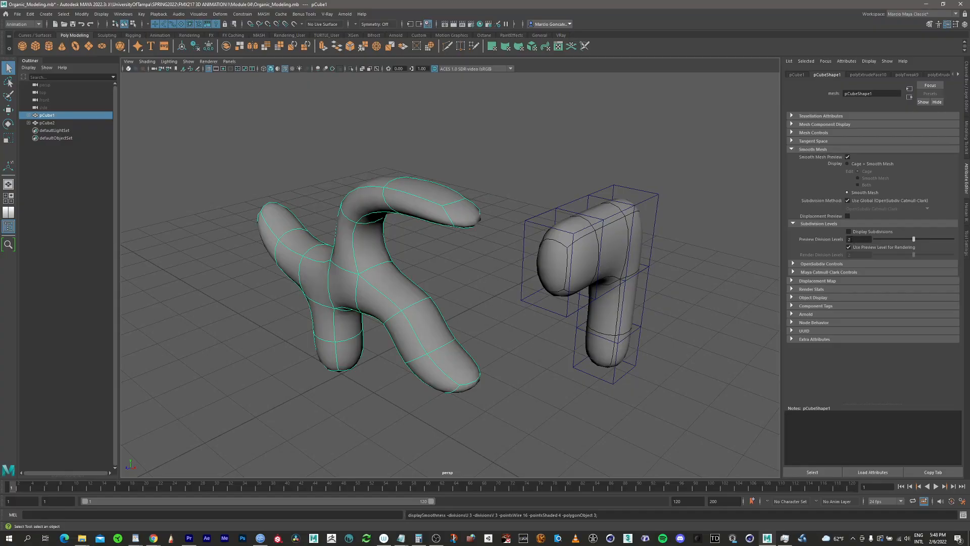
left_click(850, 232)
left_click_drag(406, 254, 369, 261, "alt")
middle_click_drag(425, 230, 455, 229, "alt")
right_click_drag(433, 227, 423, 227, "alt")
left_click_drag(423, 227, 399, 239, "alt")
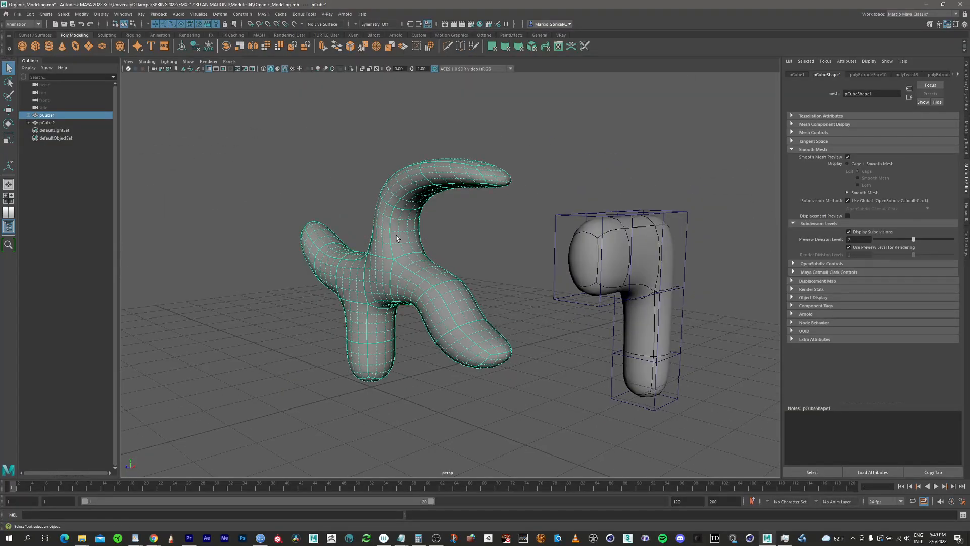
scroll(397, 234, "up", 2)
- Turn off the limb model's subdivision display and collapse the Subdivision Levels and Smooth Mesh attributes
left_click(849, 232)
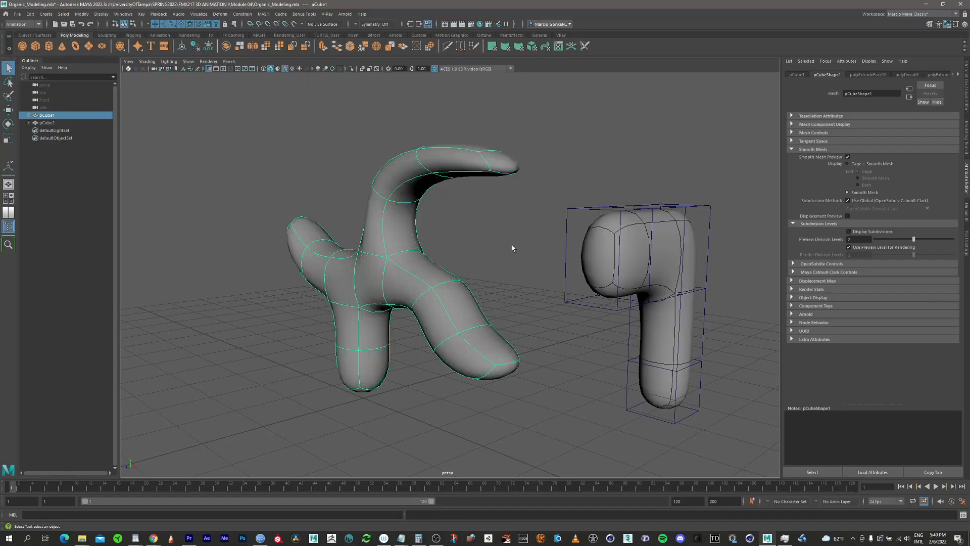
left_click_drag(405, 253, 422, 281, "alt")
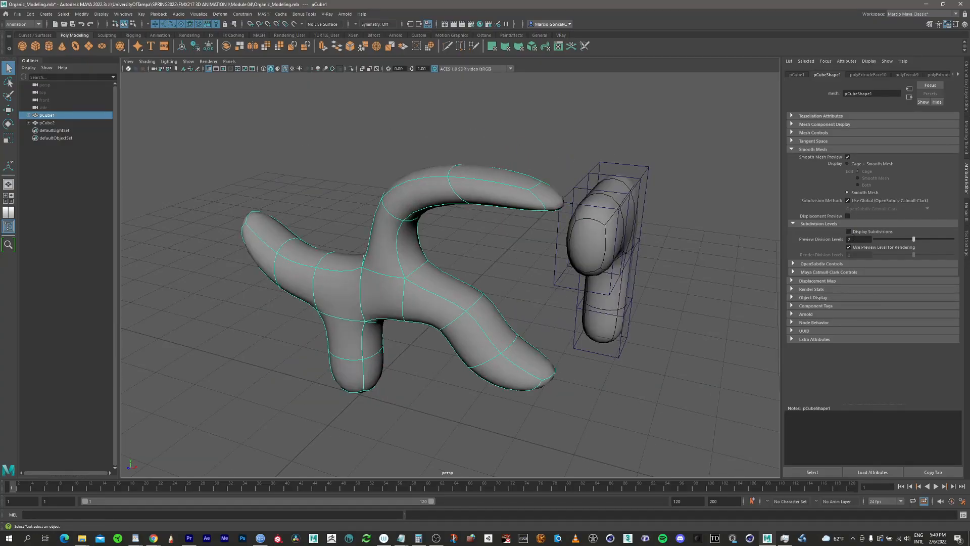
left_click(792, 225)
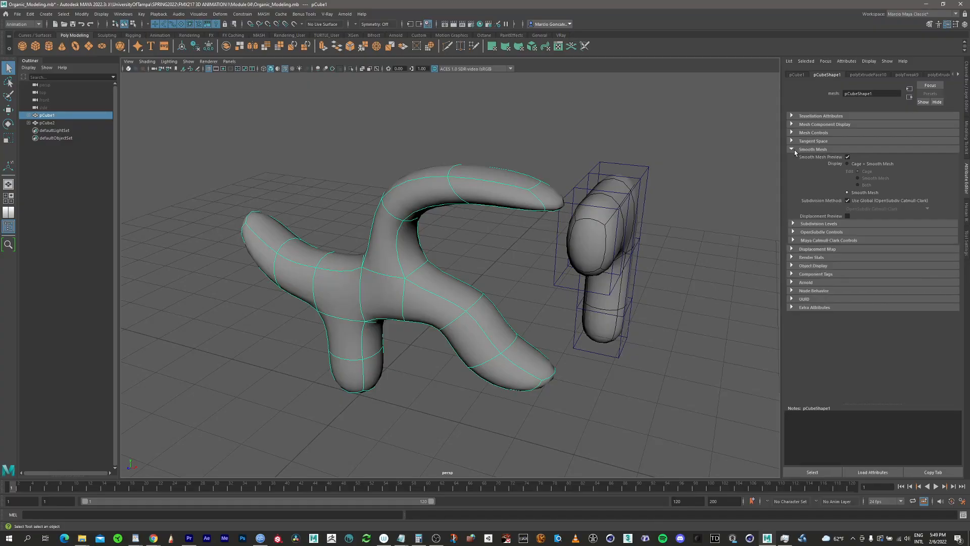
left_click(794, 151)
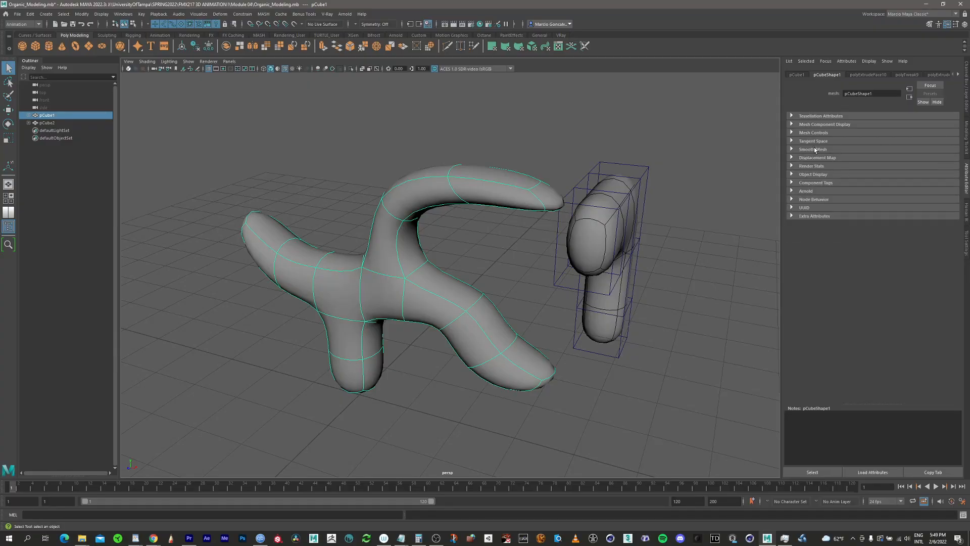
middle_click_drag(439, 196, 445, 181, "alt")
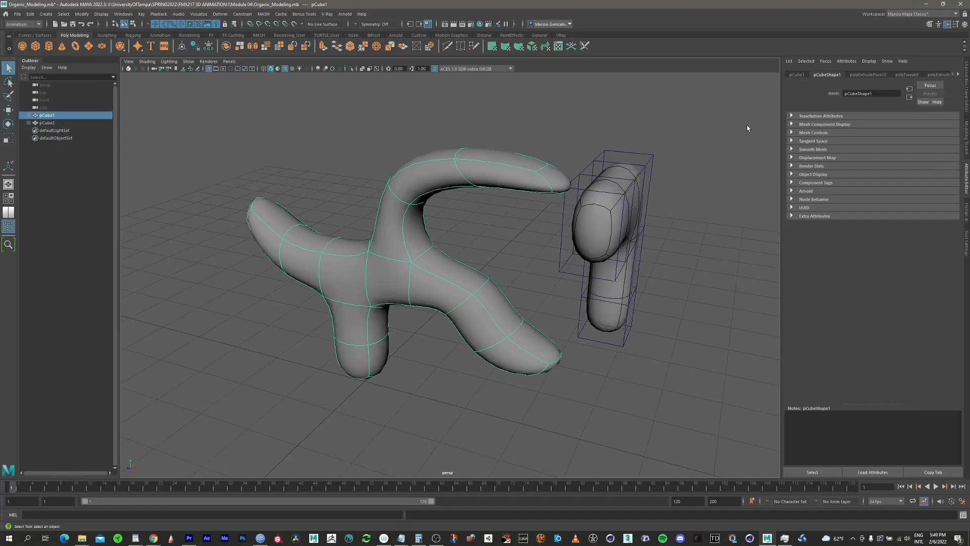
- Compare the limb model's low-poly form with its smooth mesh preview from several angles
left_click_drag(413, 223, 381, 224, "alt")
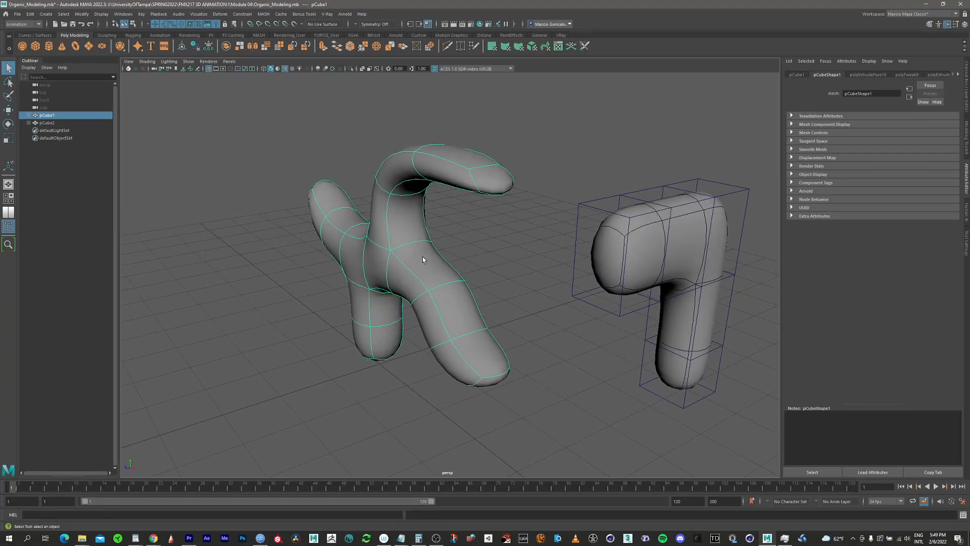
left_click_drag(402, 263, 383, 226, "alt")
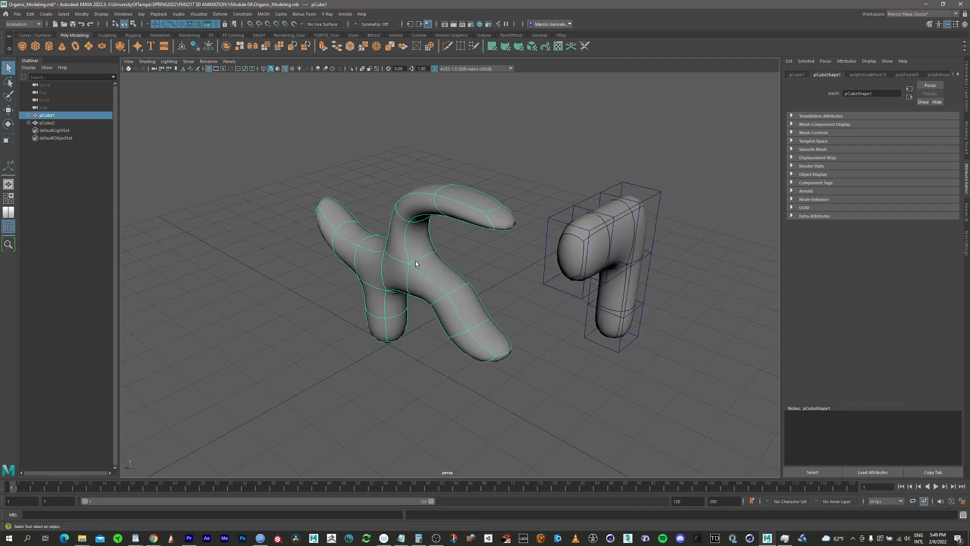
mouse_move(415, 263)
left_mouse_down("alt")
mouse_move(439, 250)
mouse_move(418, 260)
left_mouse_up("alt")
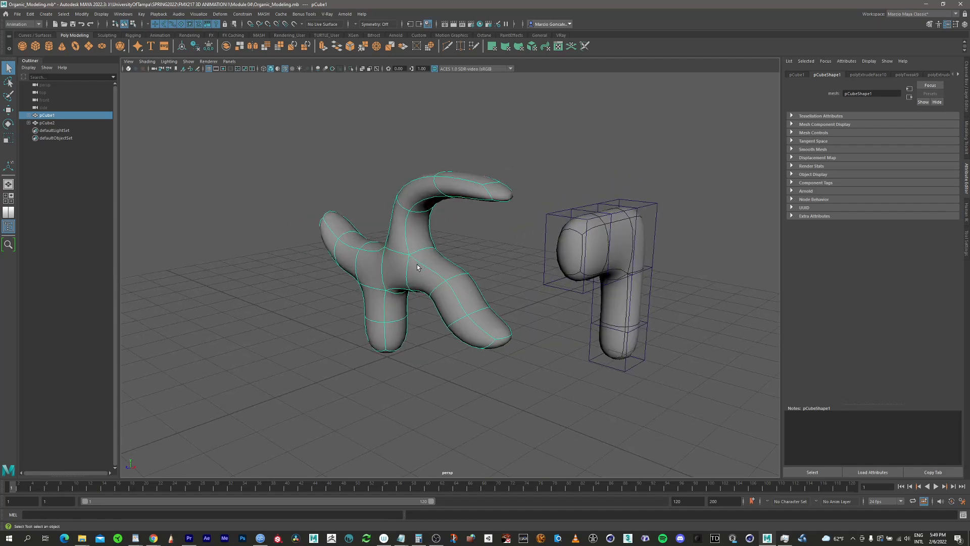
left_click(462, 257)
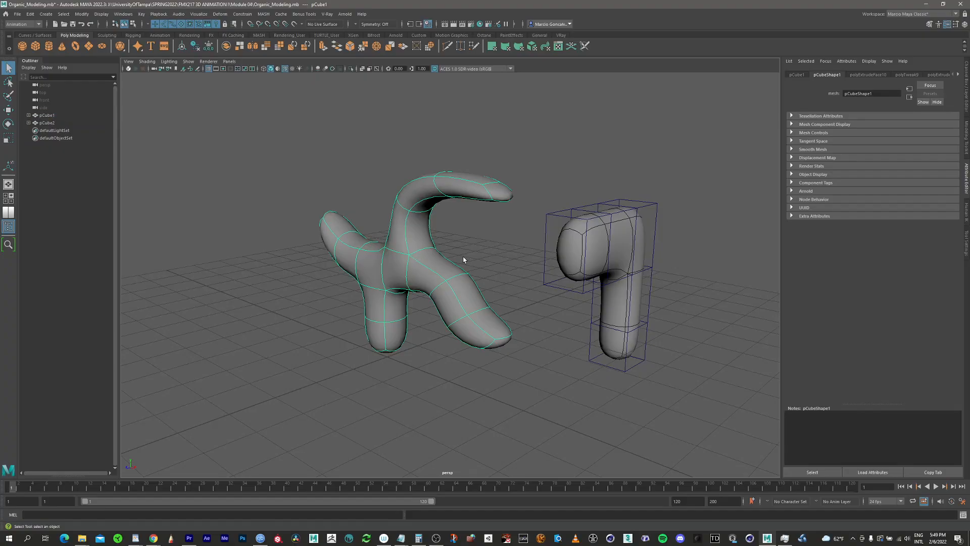
left_click(438, 282)
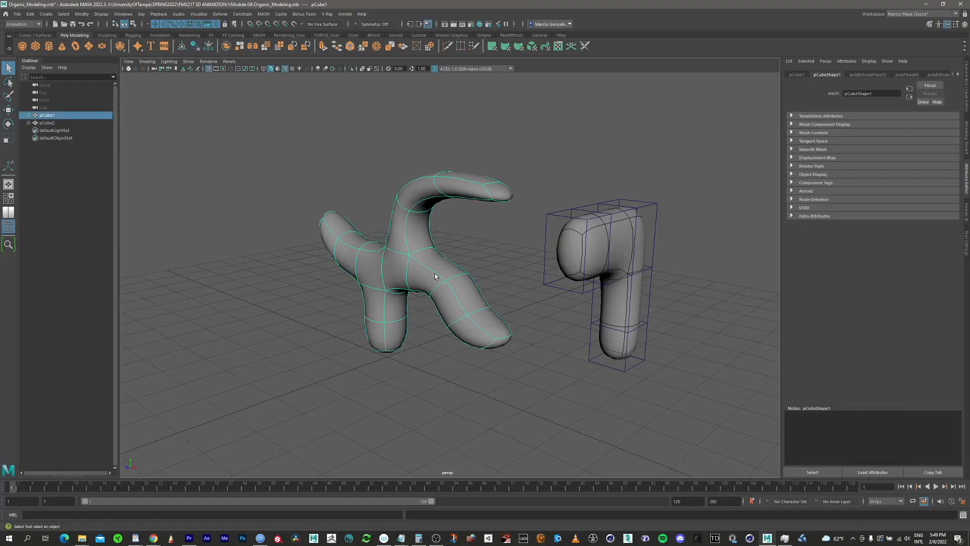
key("1")
left_click_drag(443, 275, 406, 269, "alt")
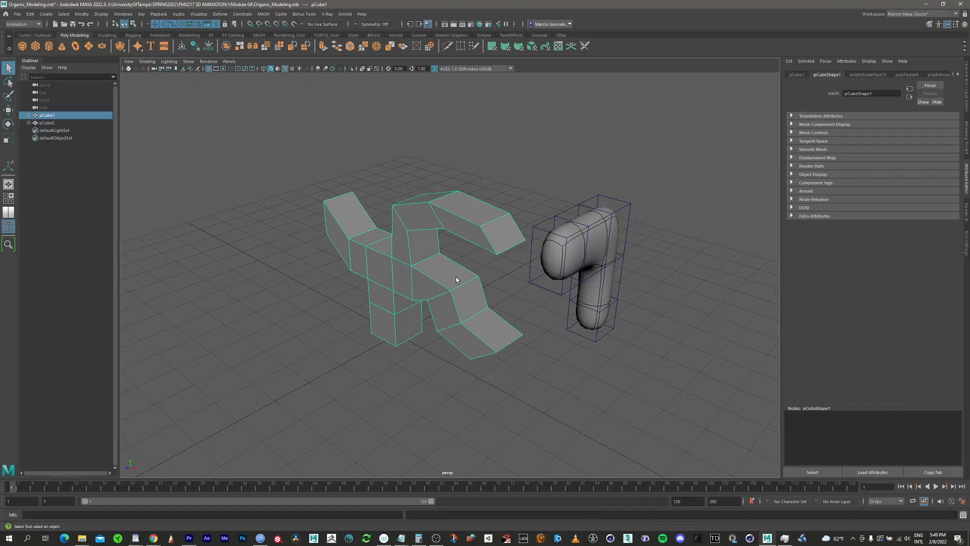
mouse_move(440, 251)
left_mouse_down("alt")
mouse_move(501, 255)
mouse_move(448, 266)
left_mouse_up("alt")
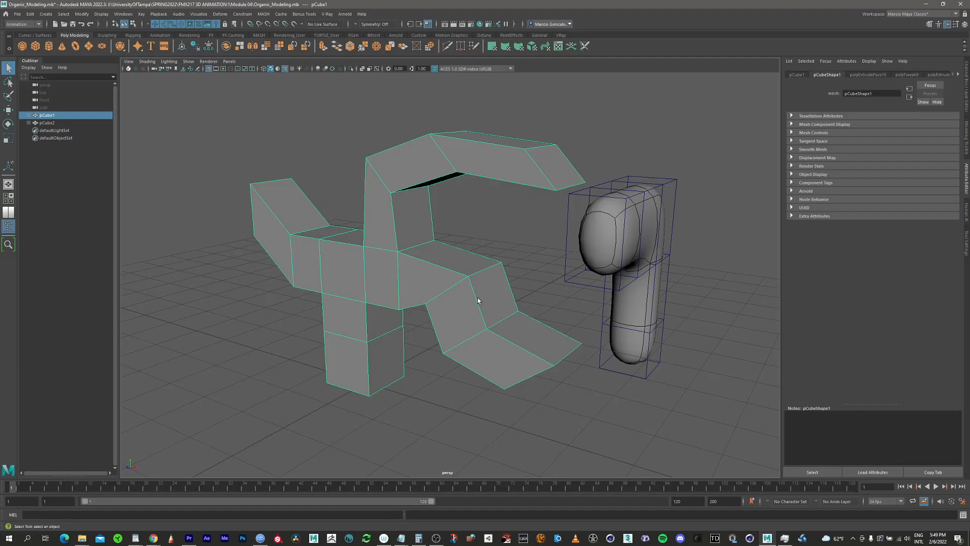
key("3")
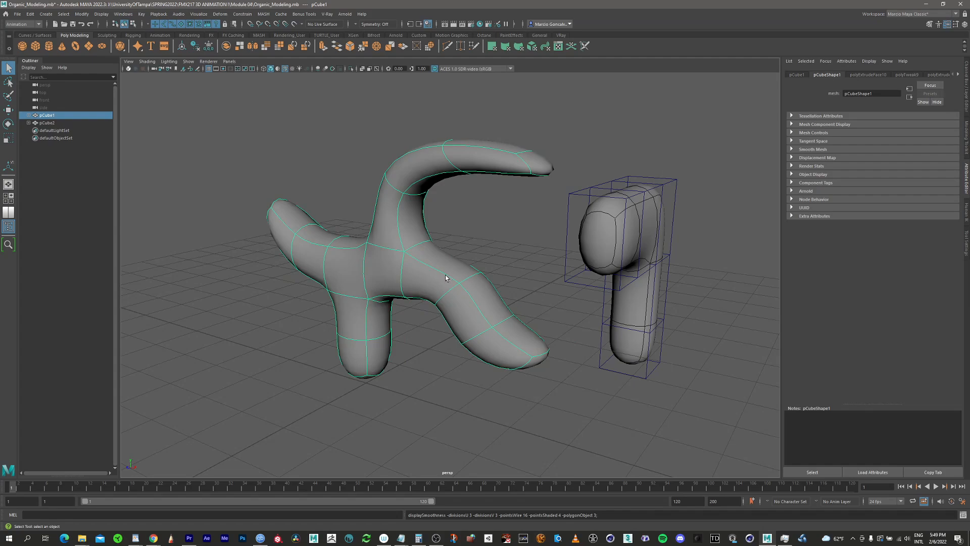
mouse_move(453, 272)
left_mouse_down("alt")
mouse_move(462, 277)
mouse_move(446, 282)
left_mouse_up("alt")
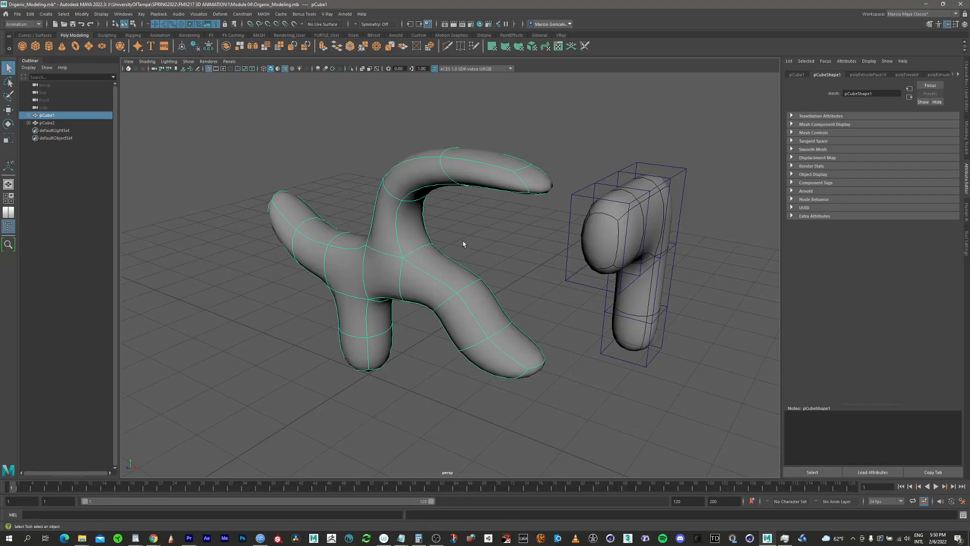
- Return the limb model to low-poly display and apply a real Smooth operation with 2 divisions
key("1")
right_click_drag(514, 259, 409, 238, "alt")
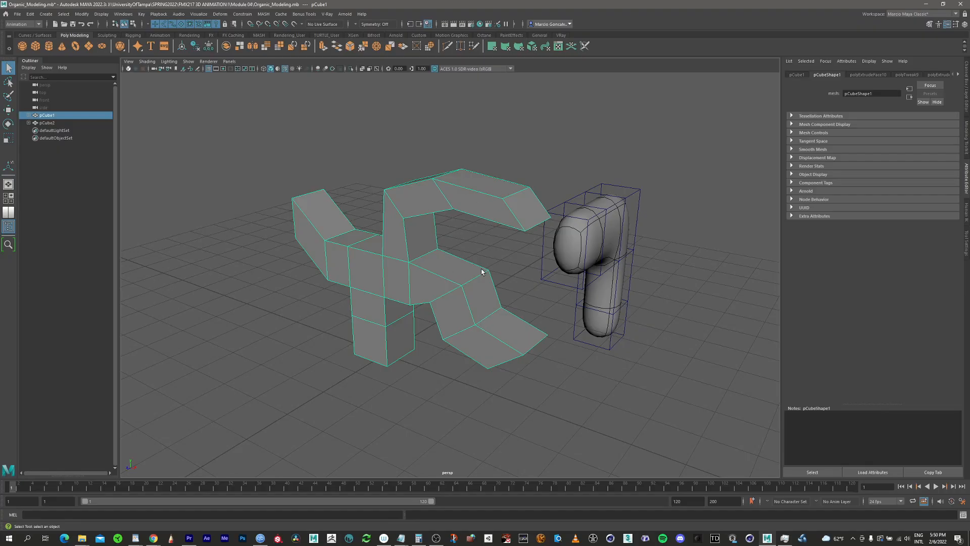
left_click(266, 46)
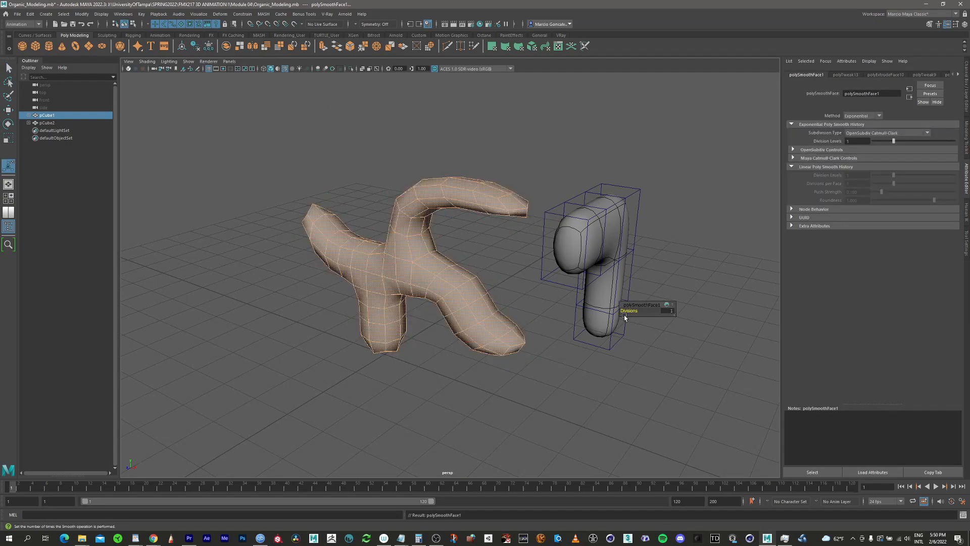
left_click_drag(628, 312, 631, 312)
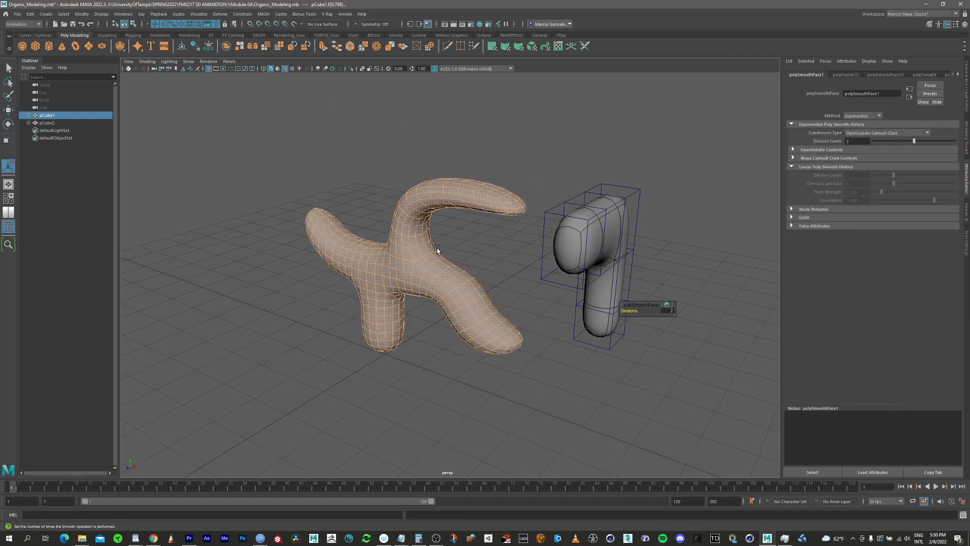
key("q")
left_click(687, 296)
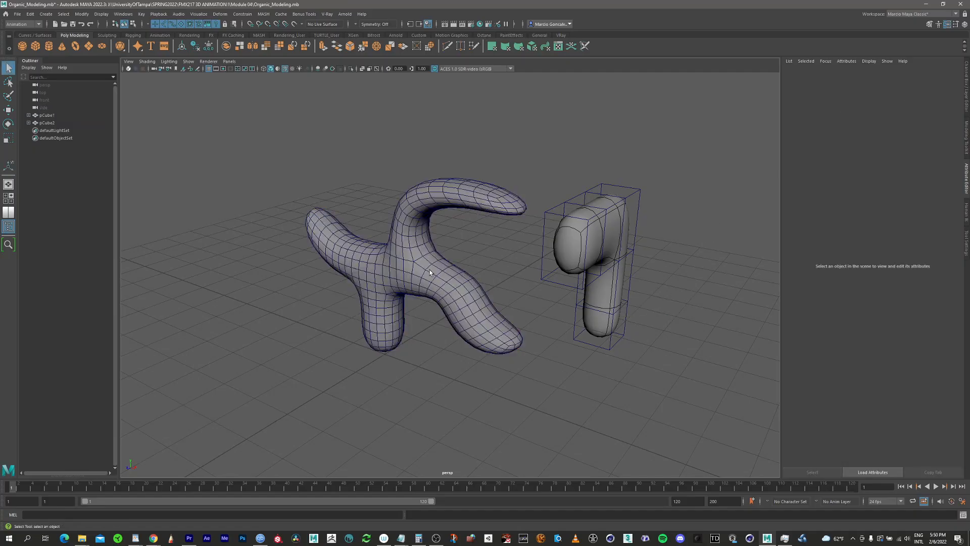
- Show the smoothed limb model's channels and input nodes, and delete its construction history
left_click(470, 283)
mouse_move(490, 292)
left_mouse_down("alt")
mouse_move(521, 287)
mouse_move(485, 277)
left_mouse_up("alt")
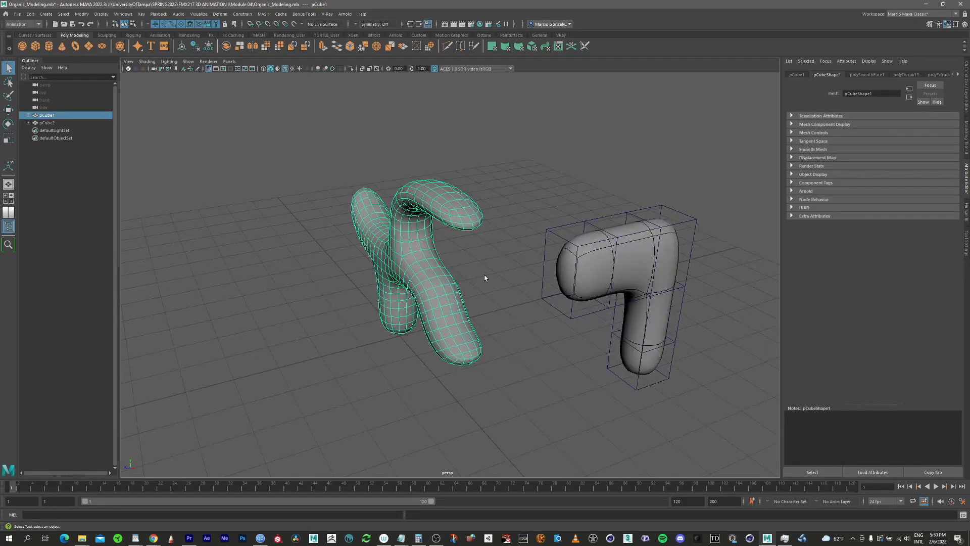
left_click(486, 277)
left_click(967, 25)
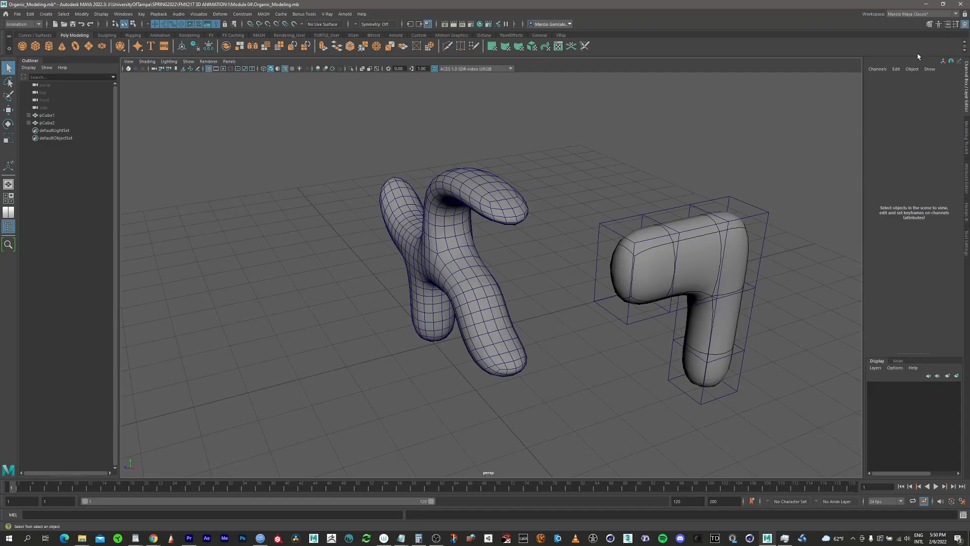
left_click(955, 24)
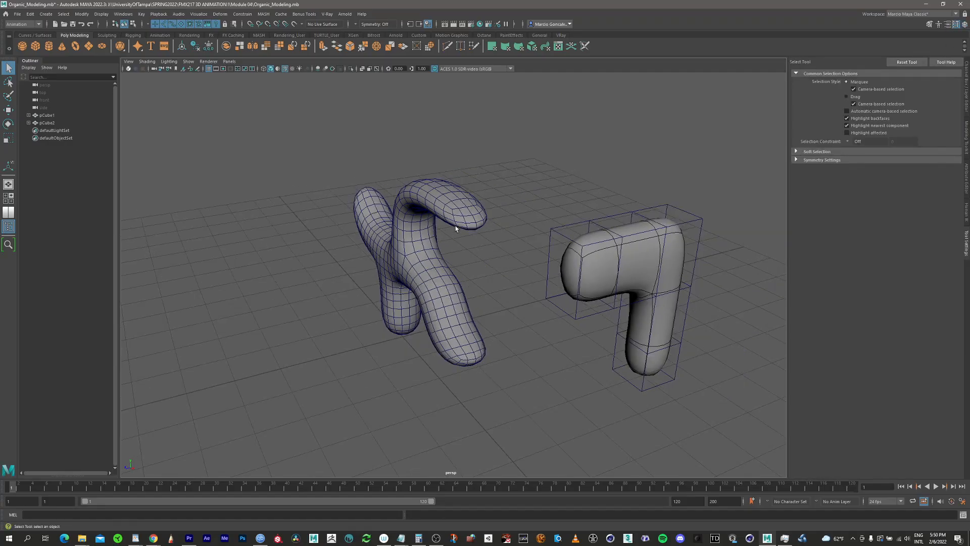
left_click(456, 223)
left_click(965, 24)
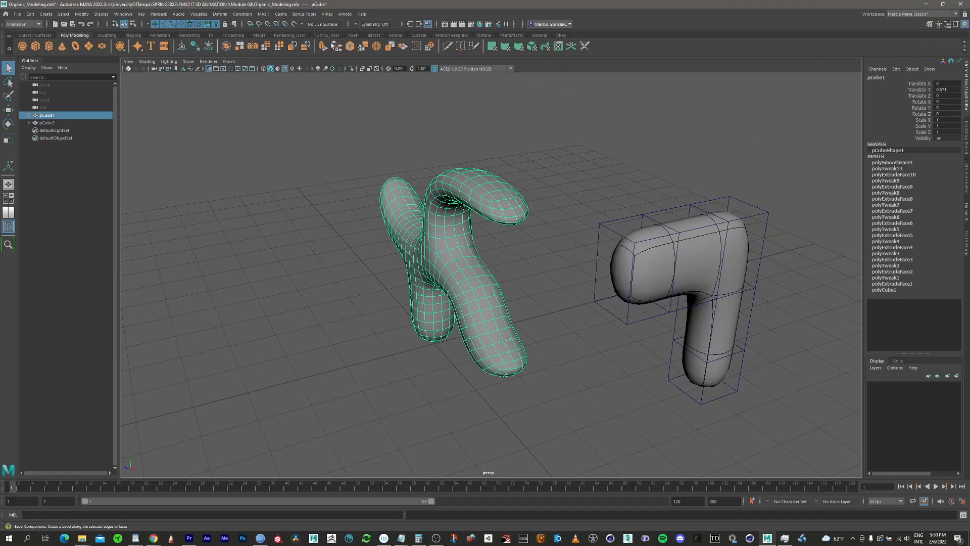
key("alt+shift+d")
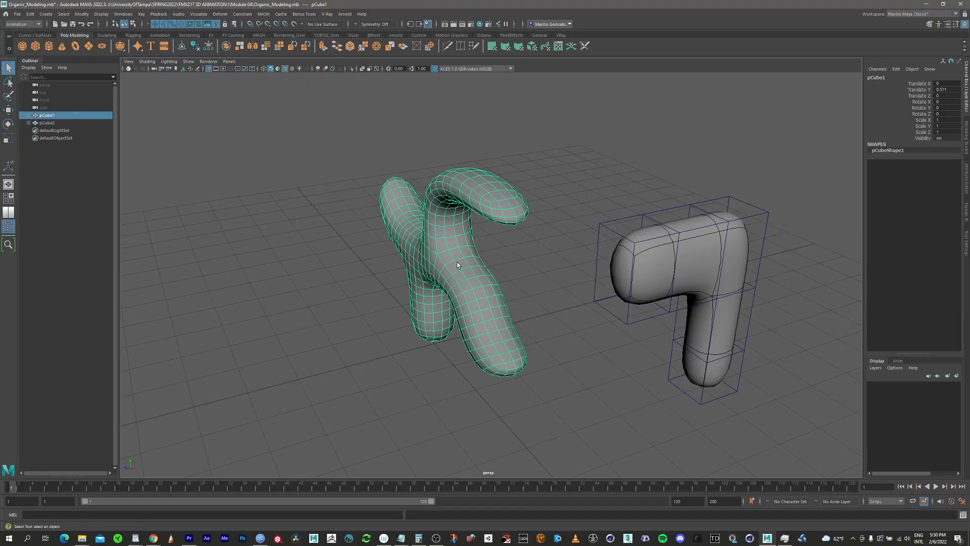
left_click_drag(458, 264, 477, 256, "alt")
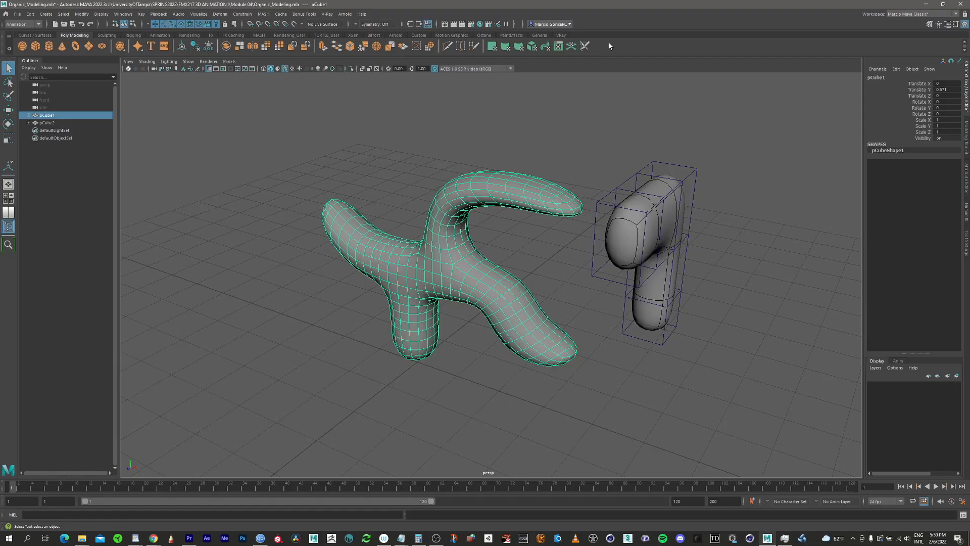